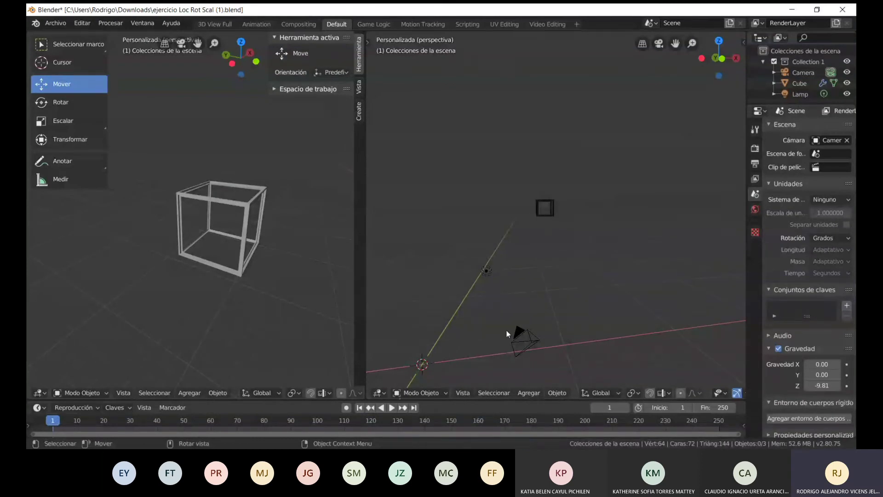
Add a monkey mesh at the 3D cursor on the world origin and inspect it up close
{"action": "middle_click_drag", "start_coordinate": [490, 308], "coordinate": [514, 306], "text": "shift"}
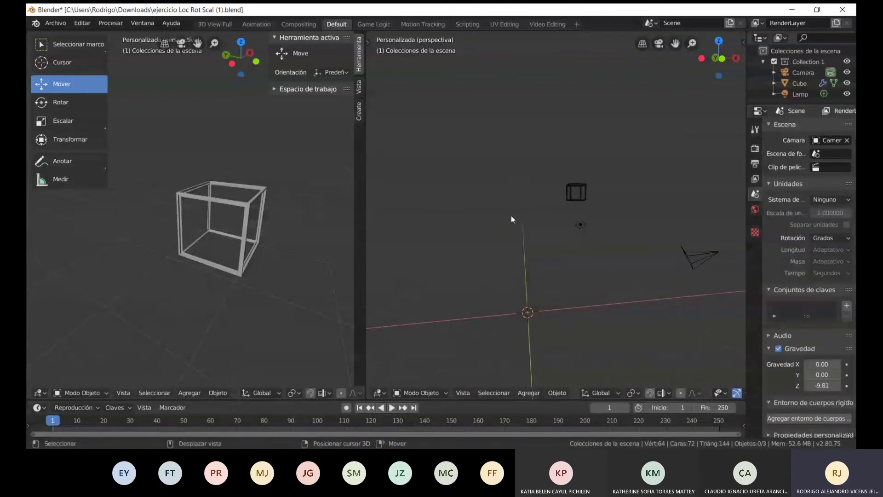
{"action": "key", "text": "shift+a"}
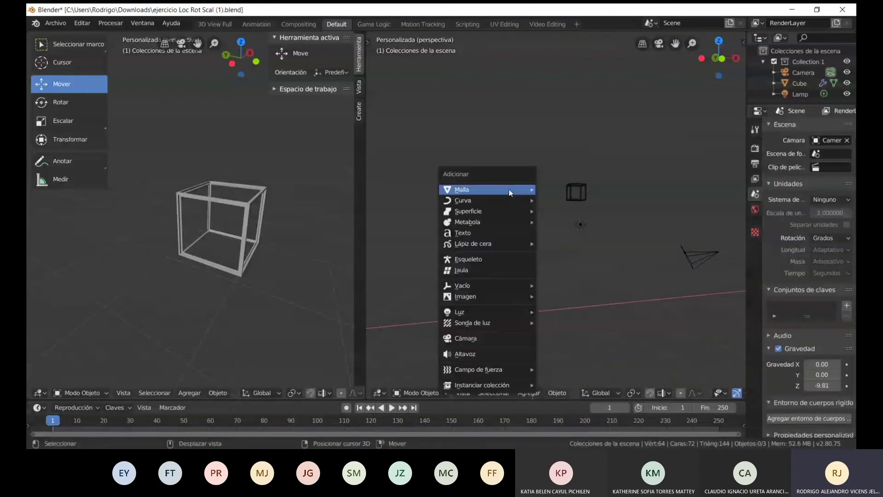
{"action": "mouse_move", "coordinate": [462, 190]}
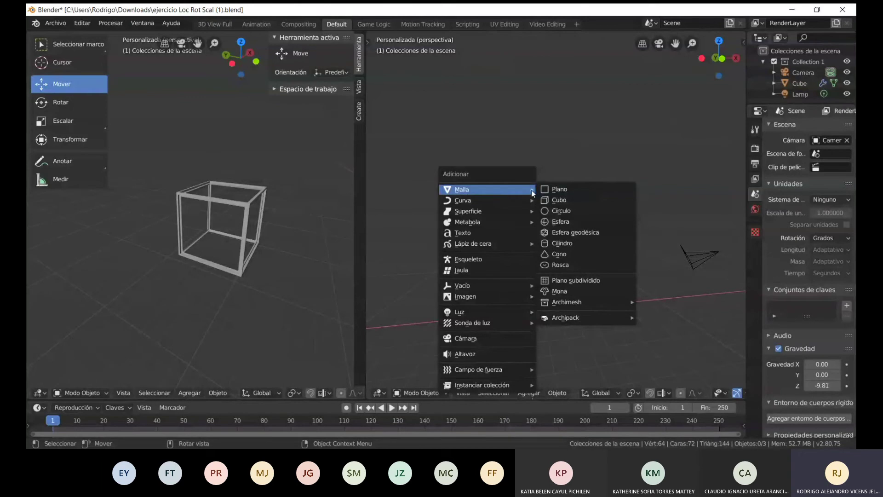
{"action": "left_click", "coordinate": [582, 291]}
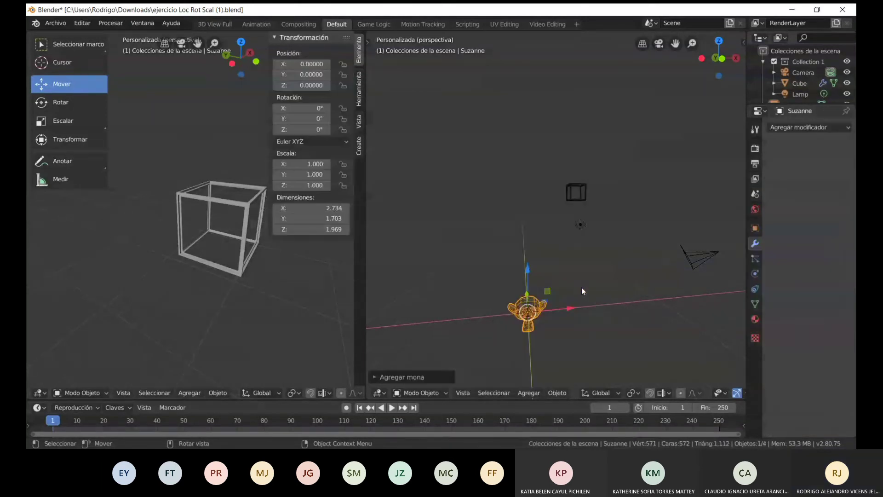
{"action": "middle_click_drag", "start_coordinate": [619, 276], "coordinate": [517, 278]}
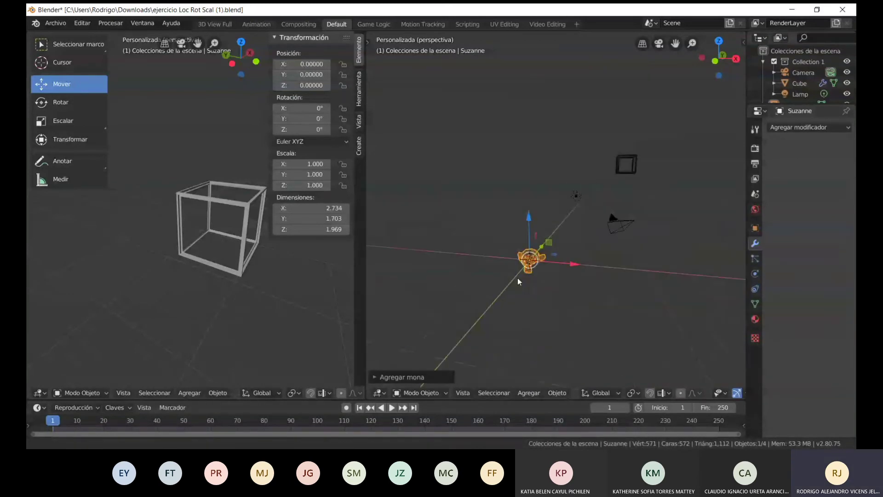
{"action": "scroll", "coordinate": [513, 255], "scroll_direction": "up", "scroll_amount": 2}
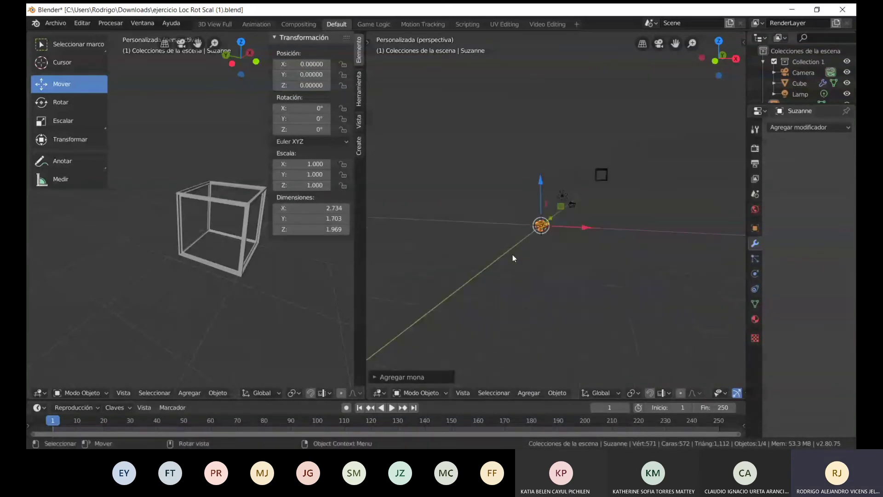
{"action": "scroll", "coordinate": [536, 315], "scroll_direction": "up", "scroll_amount": 1}
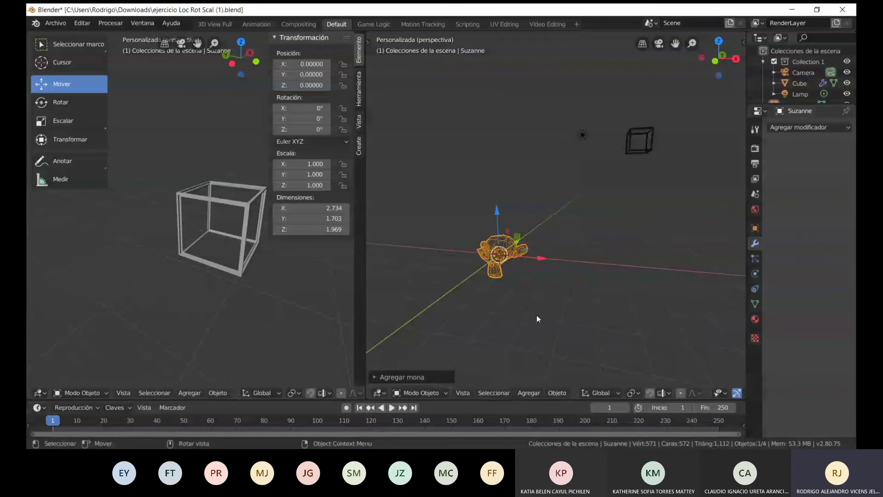
{"action": "middle_click_drag", "start_coordinate": [524, 300], "coordinate": [541, 238]}
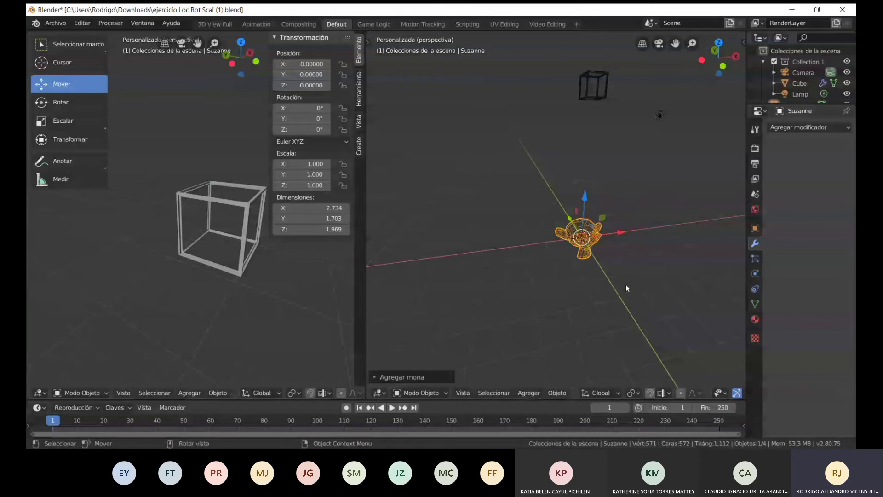
{"action": "scroll", "coordinate": [576, 247], "scroll_direction": "up", "scroll_amount": 3}
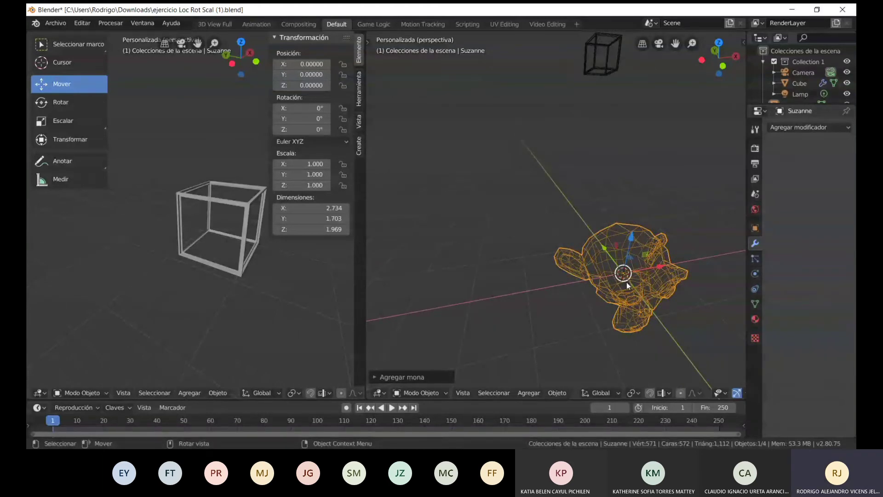
Deselect the monkey and reposition the 3D cursor at several spots, ending at the cube's near lower corner
{"action": "left_click", "coordinate": [535, 281]}
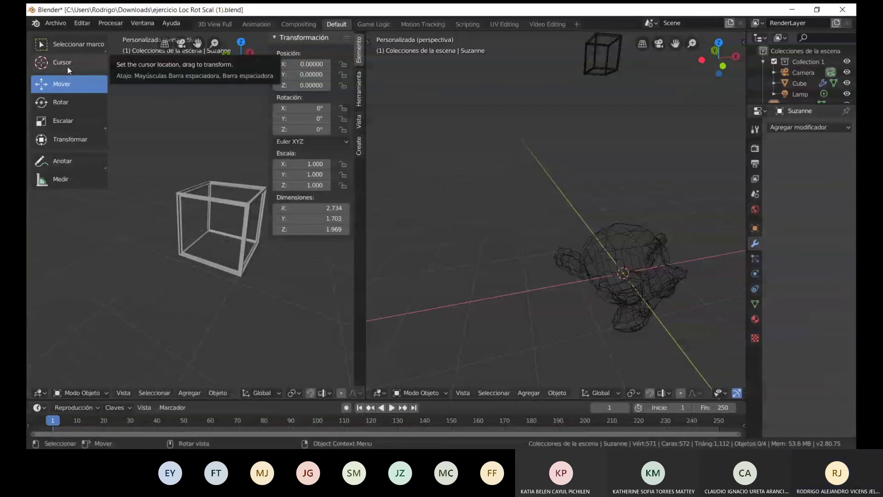
{"action": "left_click", "coordinate": [67, 67]}
{"action": "left_click", "coordinate": [496, 287]}
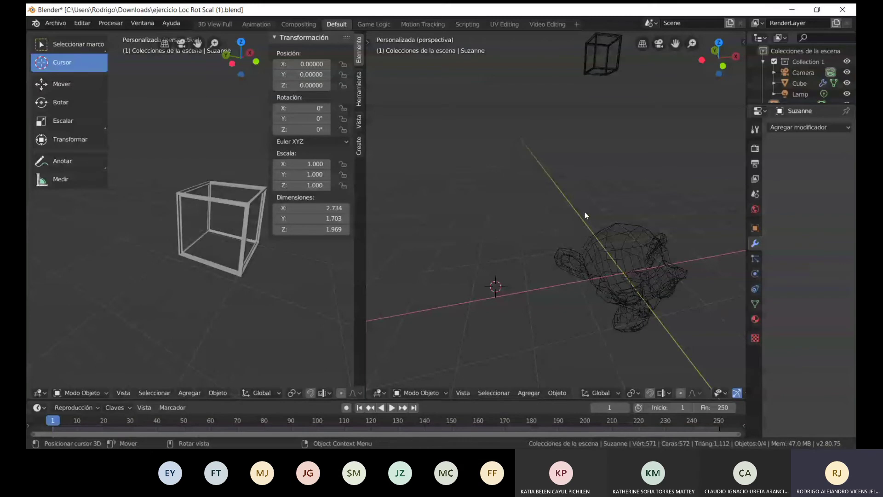
{"action": "left_click_drag", "start_coordinate": [584, 211], "coordinate": [556, 180]}
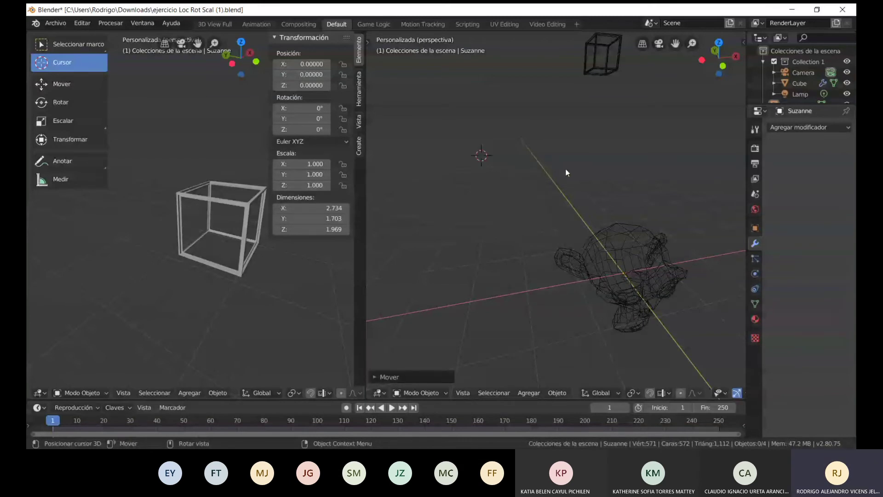
{"action": "left_click", "coordinate": [572, 92]}
{"action": "middle_click_drag", "start_coordinate": [572, 93], "coordinate": [543, 183]}
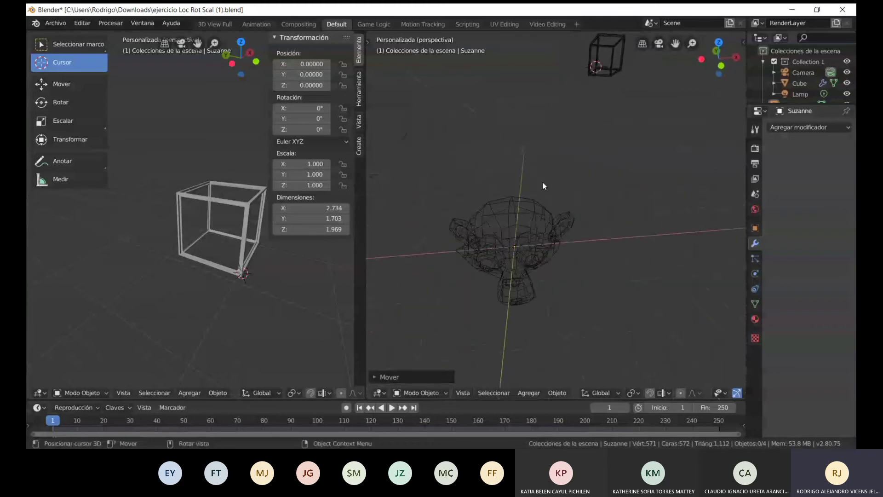
{"action": "middle_click_drag", "start_coordinate": [541, 274], "coordinate": [588, 312]}
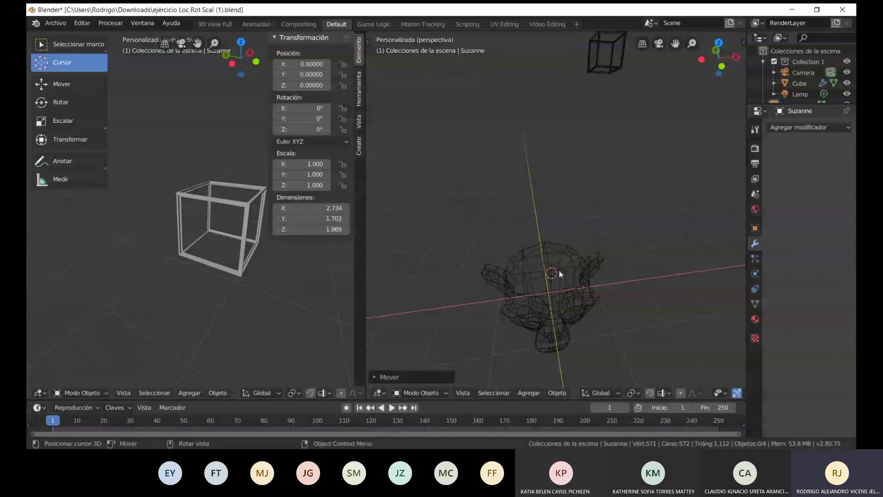
{"action": "left_click", "coordinate": [597, 67]}
Add a second monkey mesh at the 3D cursor by the cube's corner, inspect its placement, and delete it
{"action": "left_click", "coordinate": [530, 393]}
{"action": "left_click", "coordinate": [530, 393]}
{"action": "left_click", "coordinate": [525, 392]}
{"action": "mouse_move", "coordinate": [530, 380]}
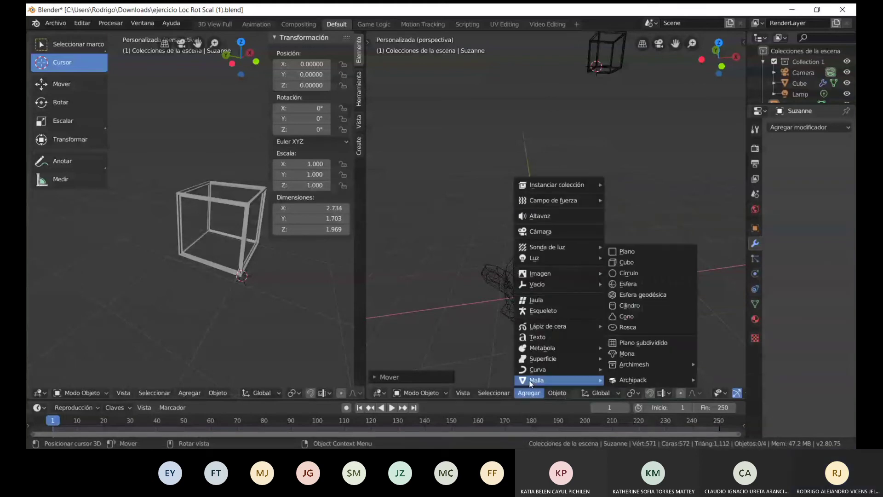
{"action": "left_click", "coordinate": [627, 354]}
{"action": "middle_click_drag", "start_coordinate": [628, 355], "coordinate": [525, 119]}
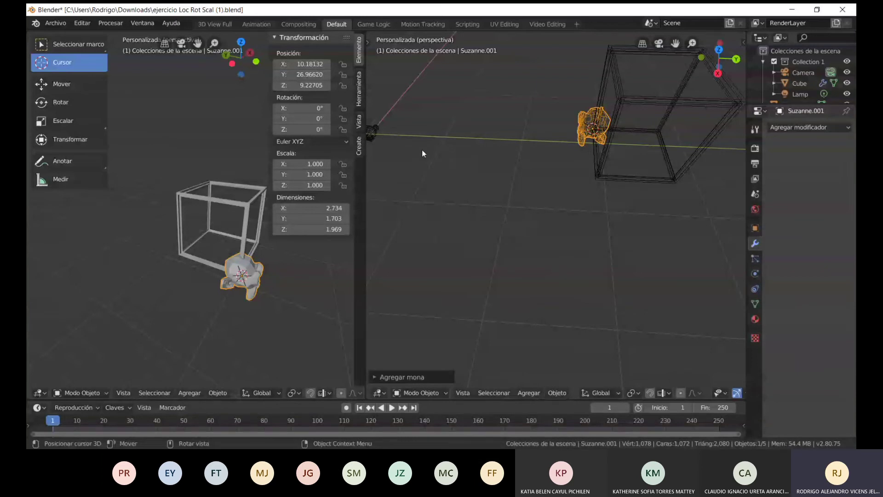
{"action": "middle_click_drag", "start_coordinate": [421, 150], "coordinate": [498, 185], "text": "shift"}
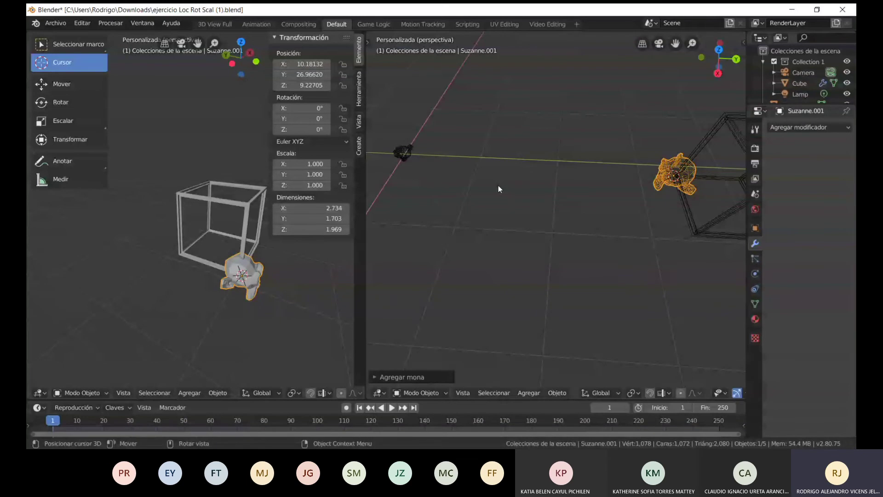
{"action": "middle_click_drag", "start_coordinate": [498, 186], "coordinate": [626, 42]}
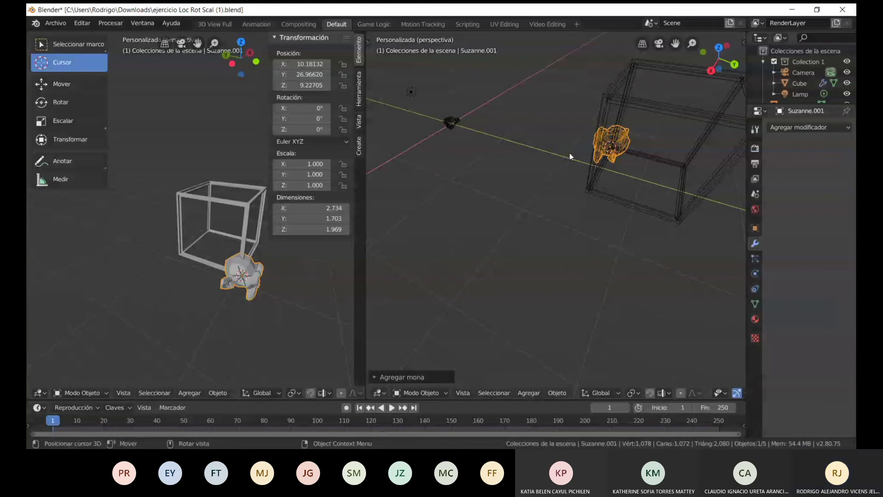
{"action": "key", "text": "Delete"}
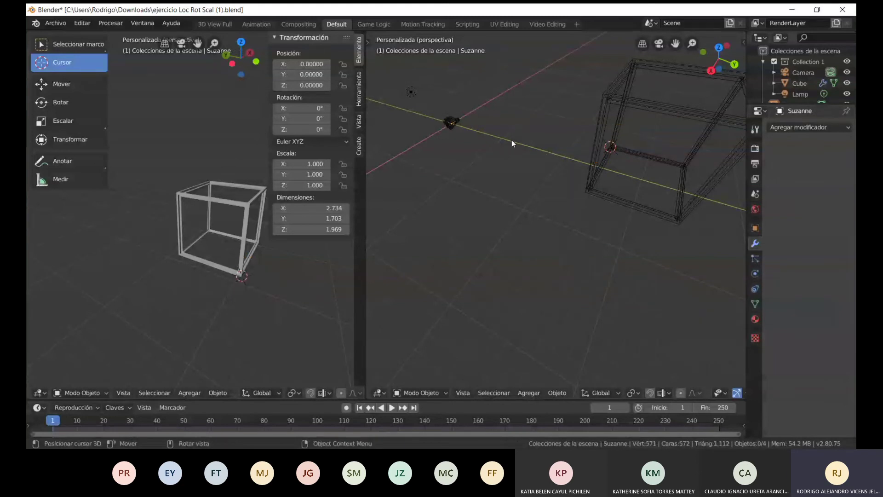
{"action": "middle_click_drag", "start_coordinate": [512, 141], "coordinate": [599, 147]}
Switch to the box selection tool, select the cube, and center the view on it
{"action": "left_click", "coordinate": [70, 45]}
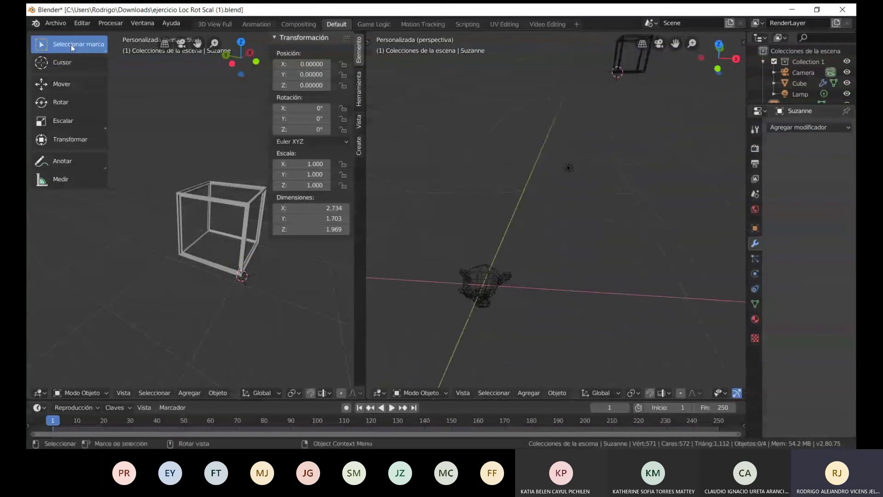
{"action": "left_click", "coordinate": [644, 64]}
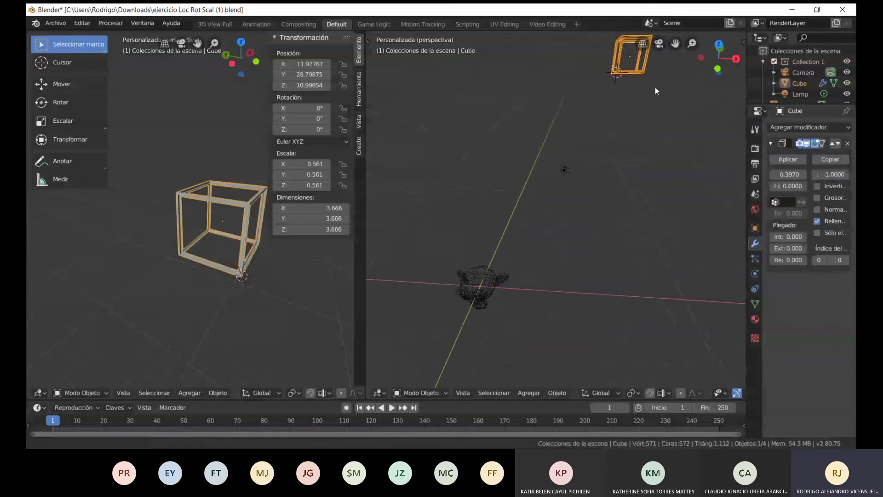
{"action": "middle_click_drag", "start_coordinate": [655, 87], "coordinate": [540, 183]}
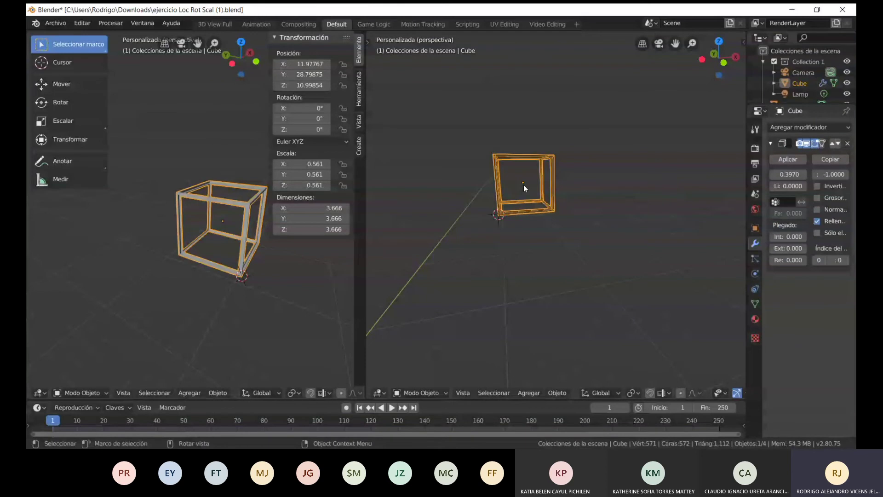
{"action": "scroll", "coordinate": [514, 248], "scroll_direction": "down", "scroll_amount": 3}
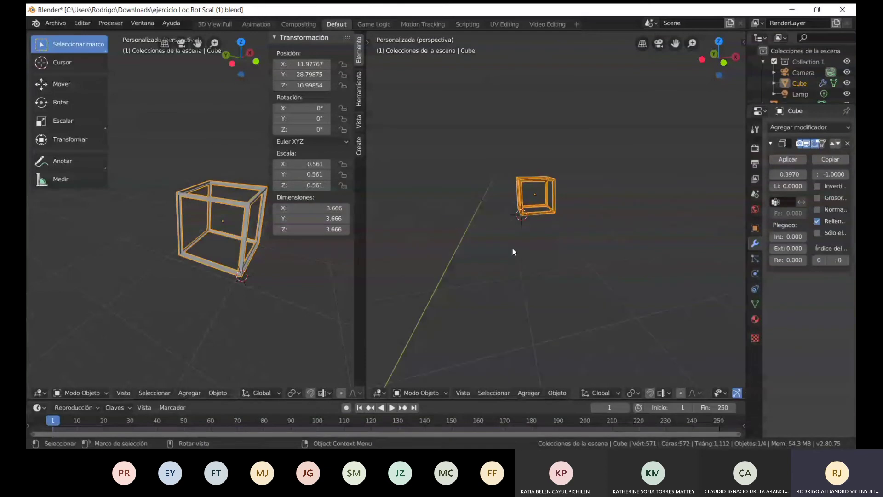
{"action": "scroll", "coordinate": [513, 248], "scroll_direction": "down", "scroll_amount": 1}
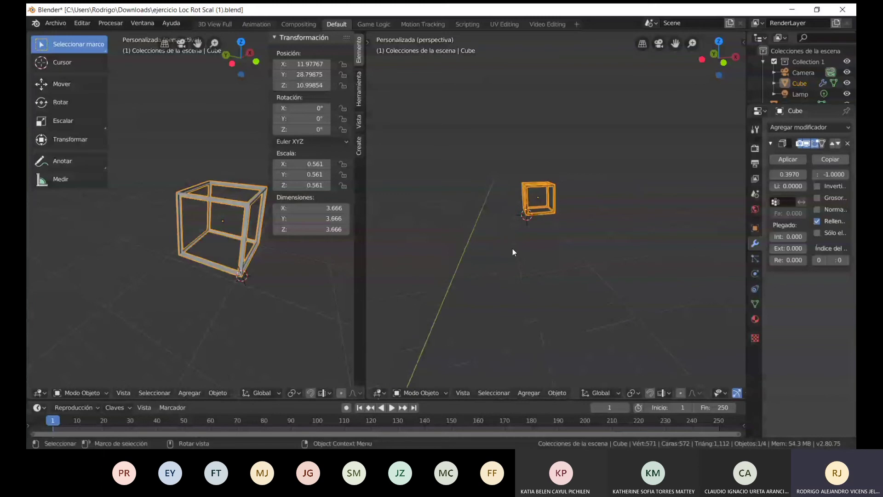
{"action": "scroll", "coordinate": [513, 252], "scroll_direction": "down", "scroll_amount": 1}
Select the monkey at the world origin and frame it closely in the wireframe view
{"action": "left_click", "coordinate": [545, 353]}
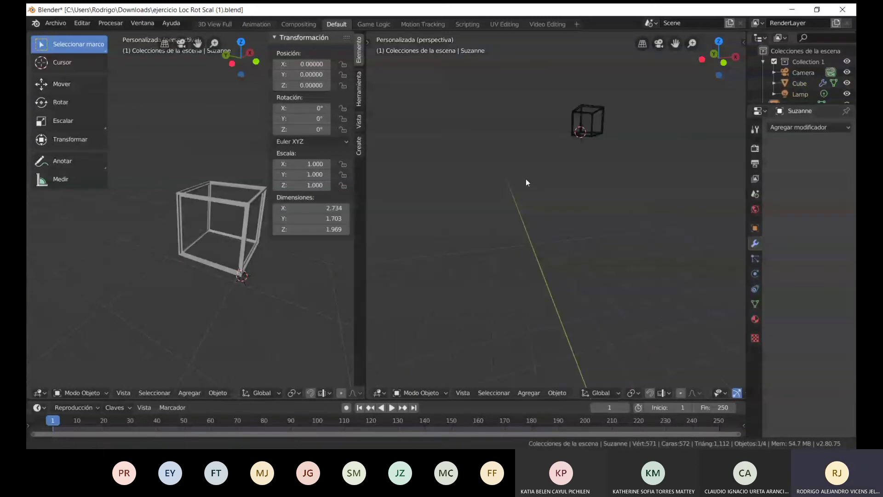
{"action": "scroll", "coordinate": [526, 179], "scroll_direction": "down", "scroll_amount": 2}
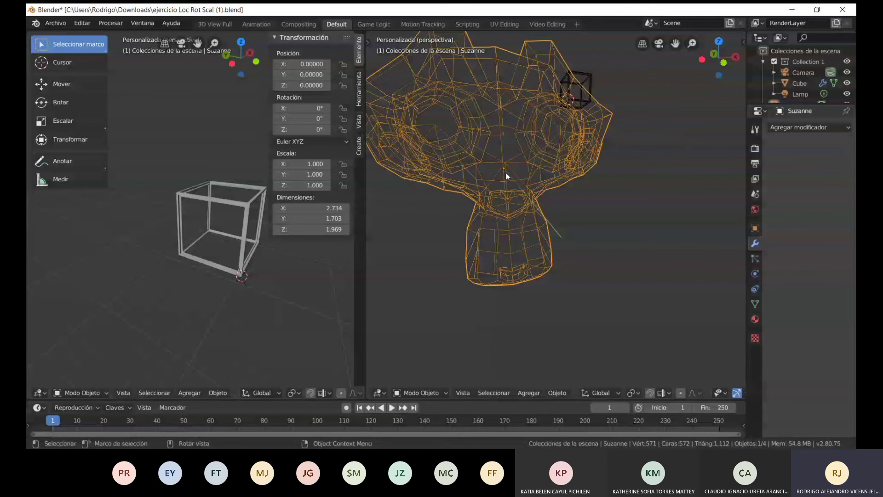
{"action": "scroll", "coordinate": [544, 227], "scroll_direction": "down", "scroll_amount": 8}
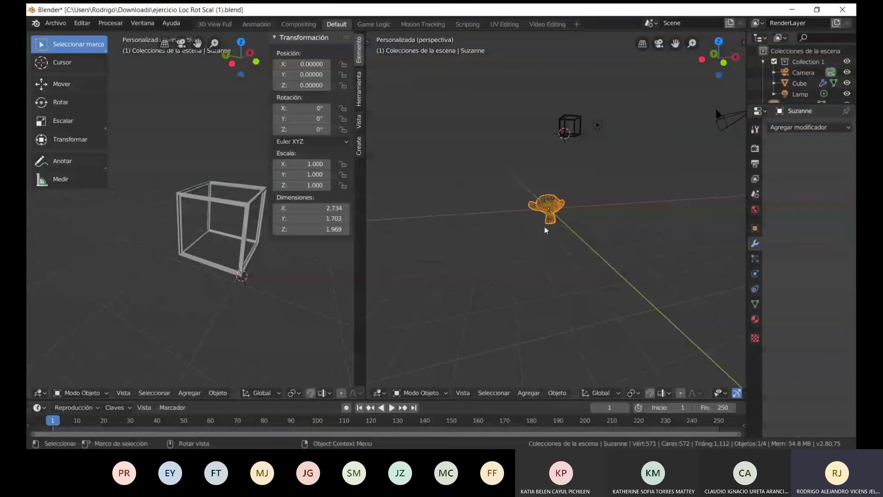
{"action": "scroll", "coordinate": [547, 228], "scroll_direction": "up", "scroll_amount": 8}
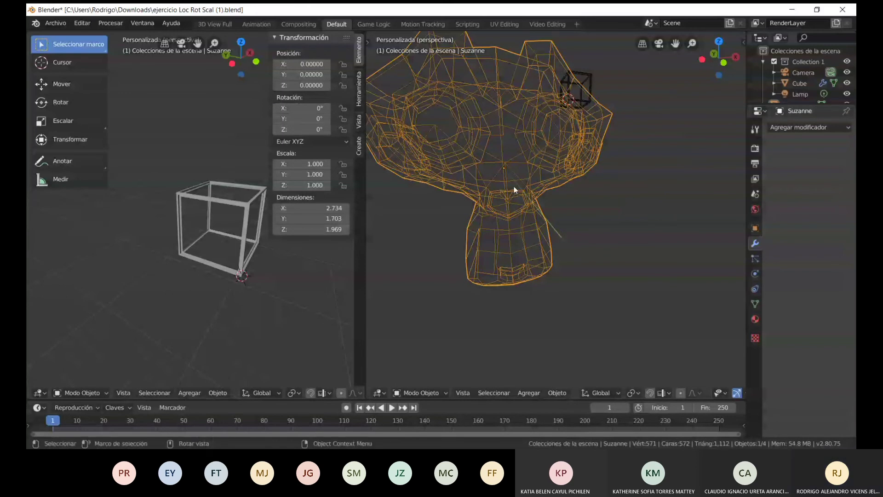
Move the monkey to about X 0.27, Y -0.10, Z -0.07, and clear its location to return it to the origin
{"action": "key", "text": "g"}
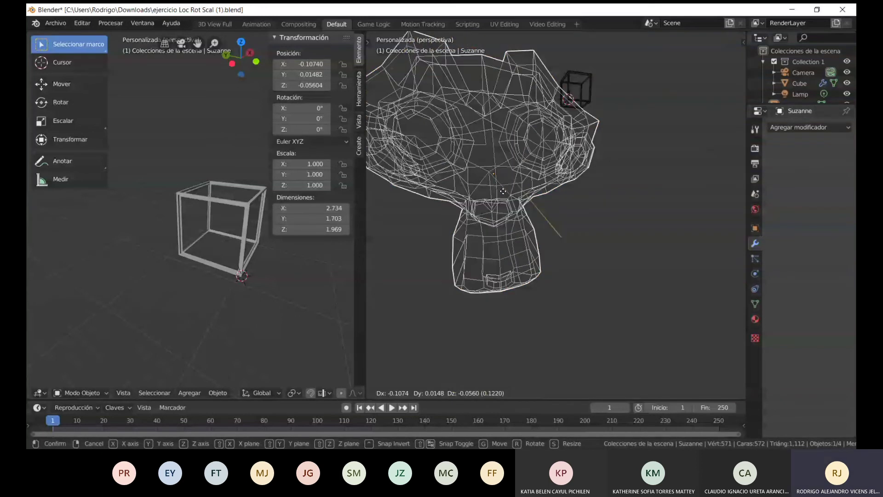
{"action": "left_click", "coordinate": [536, 185]}
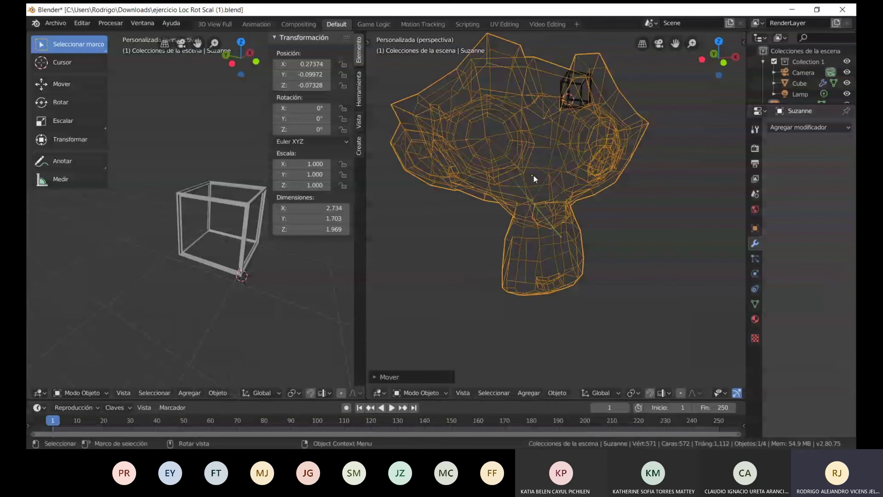
{"action": "key", "text": "alt+g"}
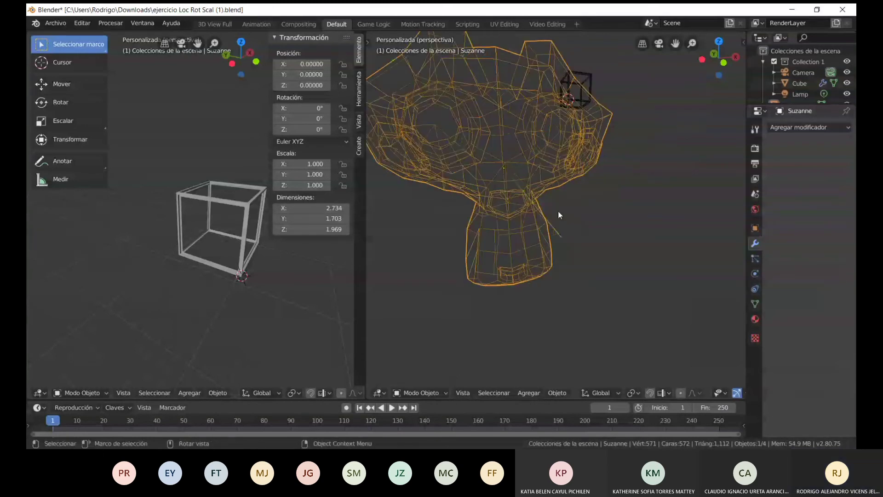
Select the cube, frame the view on it, and orbit around it
{"action": "scroll", "coordinate": [559, 212], "scroll_direction": "down", "scroll_amount": 6}
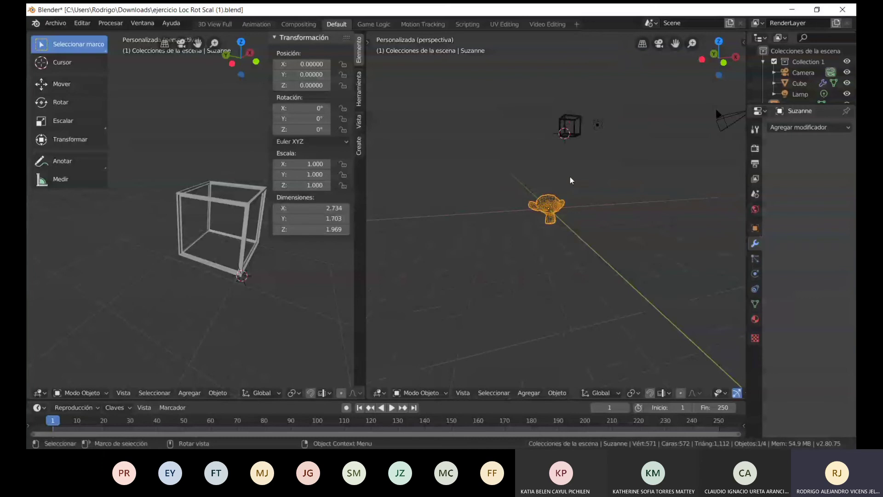
{"action": "left_click", "coordinate": [563, 138]}
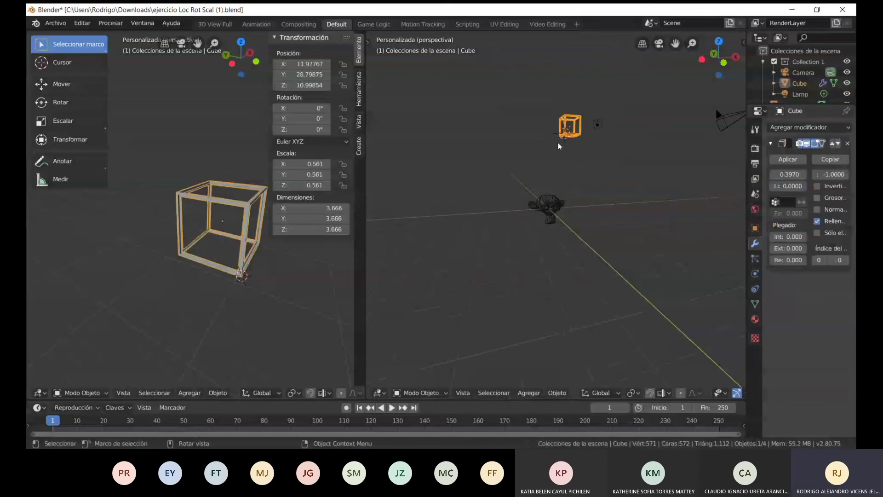
{"action": "scroll", "coordinate": [557, 142], "scroll_direction": "up", "scroll_amount": 5}
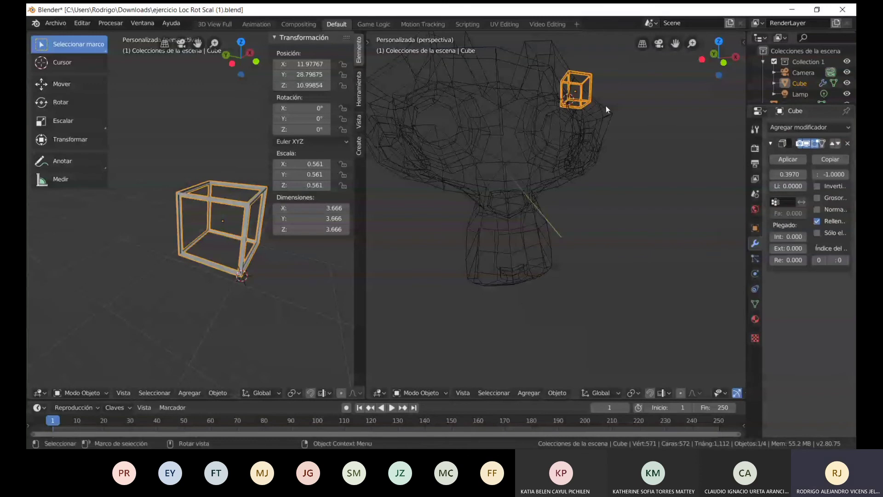
{"action": "key", "text": "KP_Decimal"}
{"action": "middle_click_drag", "start_coordinate": [679, 247], "coordinate": [566, 290]}
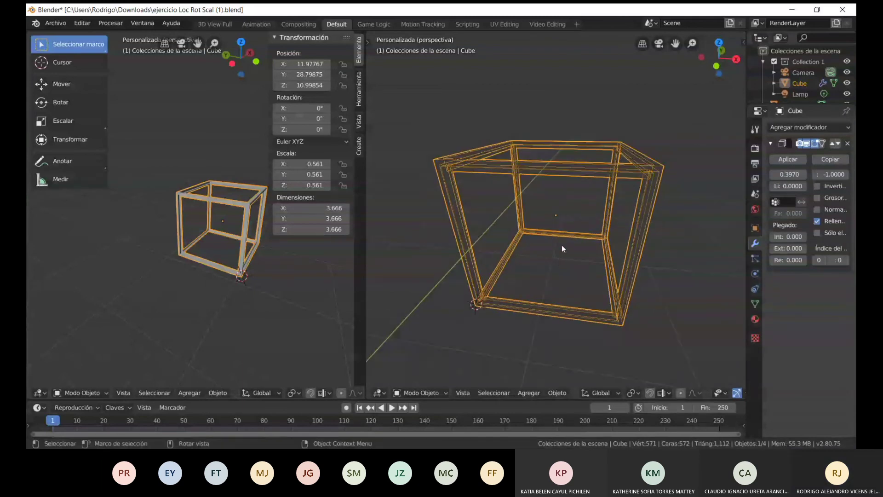
Deselect the cube and place the 3D cursor freehand in empty space just outside it
{"action": "left_click", "coordinate": [481, 315]}
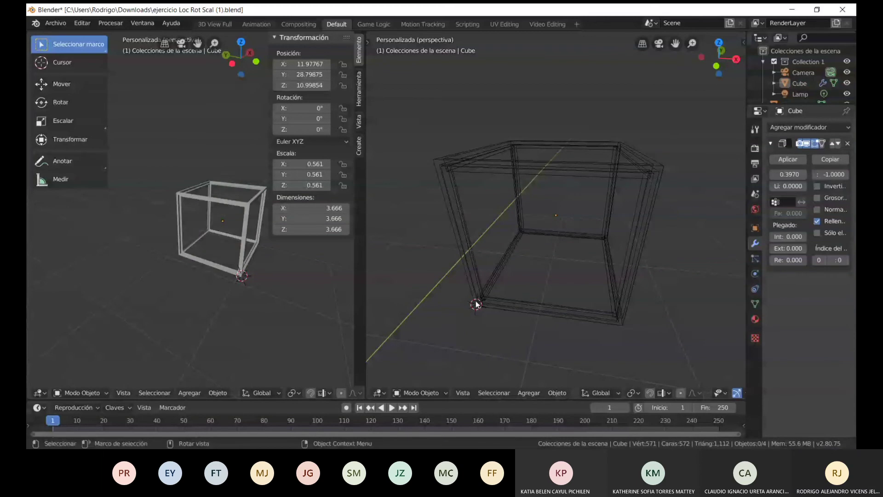
{"action": "left_click", "coordinate": [64, 62]}
{"action": "left_click", "coordinate": [429, 255]}
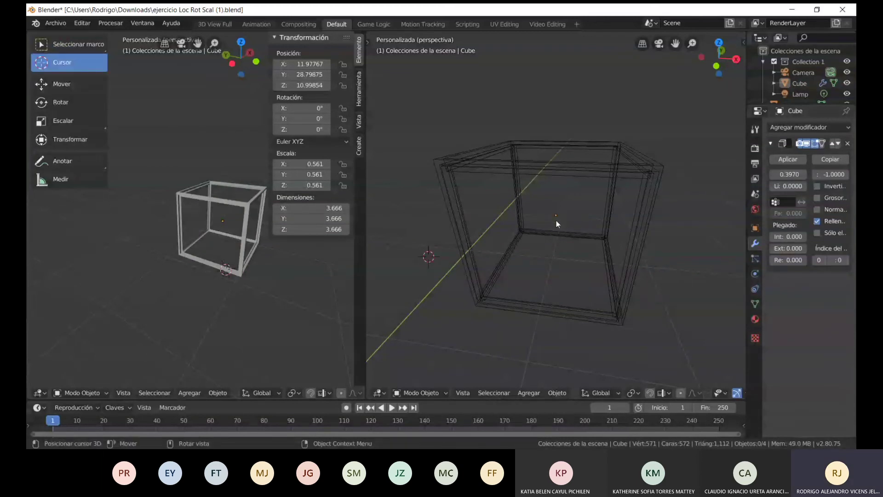
{"action": "scroll", "coordinate": [557, 220], "scroll_direction": "up", "scroll_amount": 1}
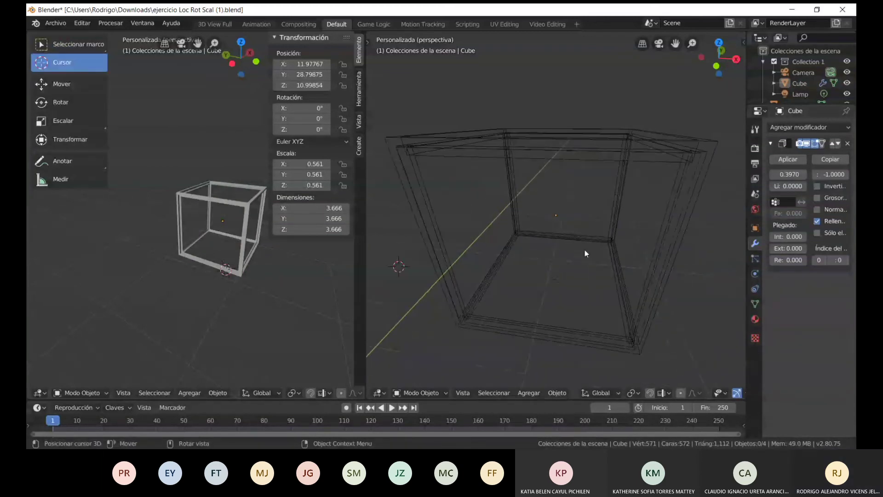
{"action": "mouse_move", "coordinate": [555, 222]}
{"action": "middle_mouse_down"}
{"action": "mouse_move", "coordinate": [571, 223]}
{"action": "mouse_move", "coordinate": [547, 217]}
{"action": "middle_mouse_up"}
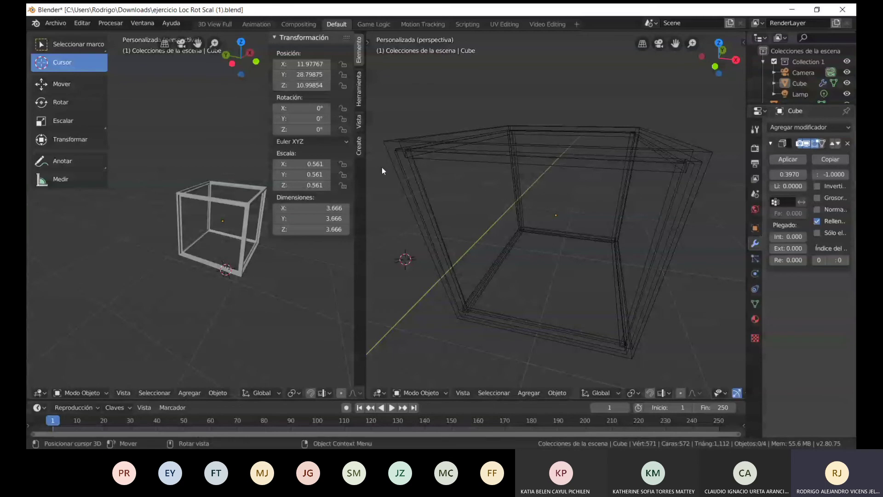
Select the cube with the box selection tool and snap the 3D cursor to the selected cube's origin
{"action": "key", "text": "w"}
{"action": "left_click", "coordinate": [426, 262]}
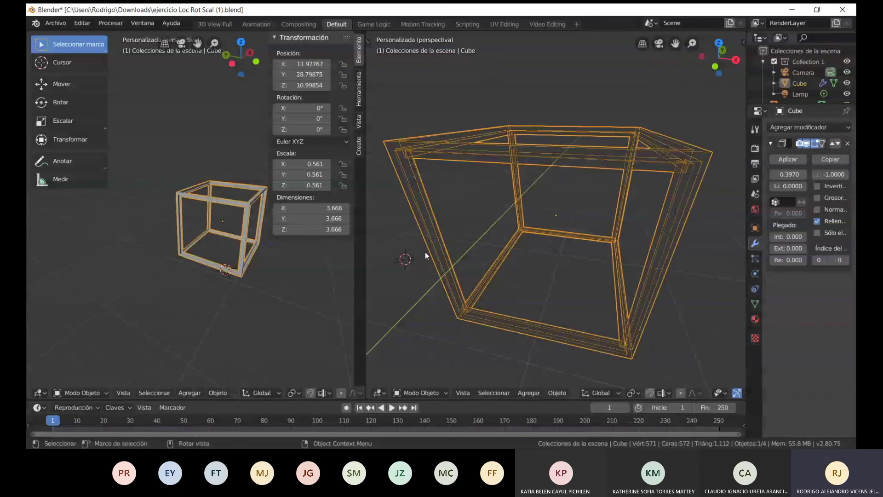
{"action": "scroll", "coordinate": [425, 251], "scroll_direction": "down", "scroll_amount": 2}
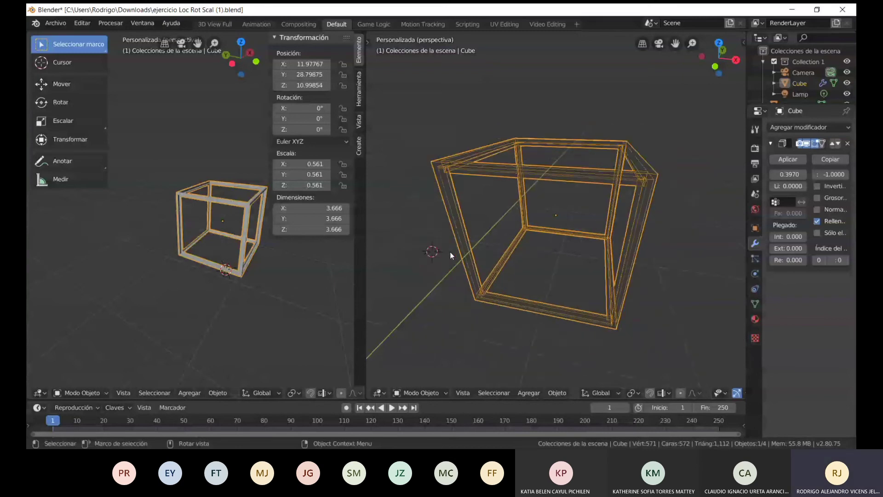
{"action": "middle_click_drag", "start_coordinate": [450, 252], "coordinate": [576, 224]}
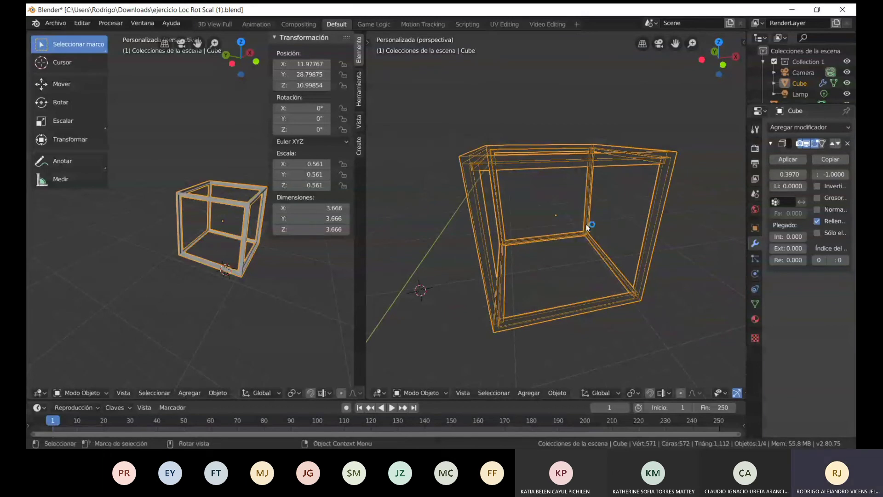
{"action": "key", "text": "shift+s"}
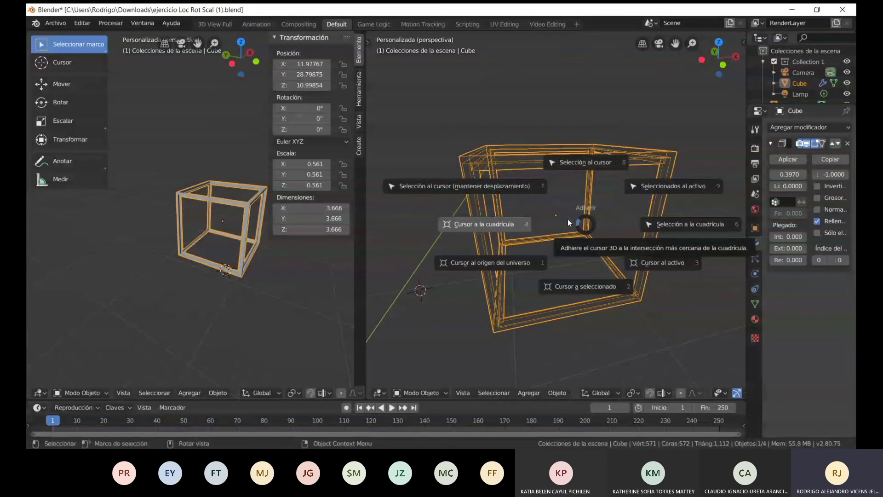
{"action": "left_click", "coordinate": [591, 289]}
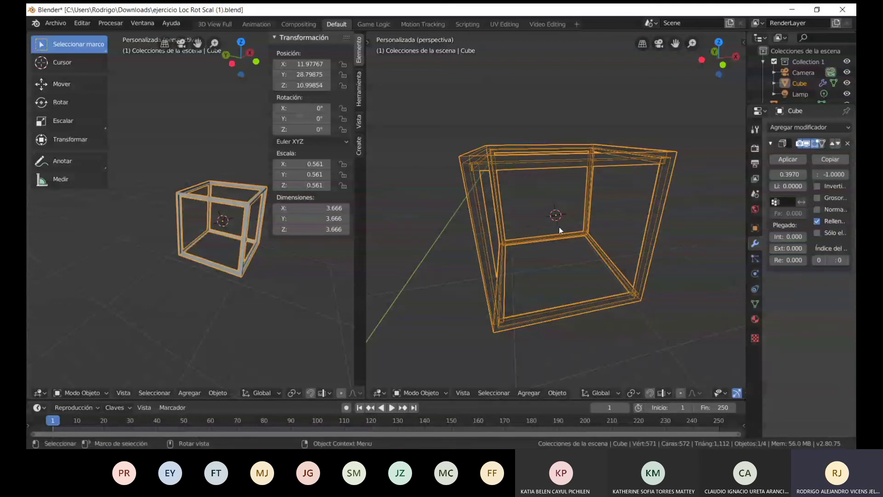
Add a monkey mesh at the 3D cursor inside the cube frame
{"action": "scroll", "coordinate": [560, 227], "scroll_direction": "up", "scroll_amount": 3}
{"action": "middle_click_drag", "start_coordinate": [559, 227], "coordinate": [493, 243]}
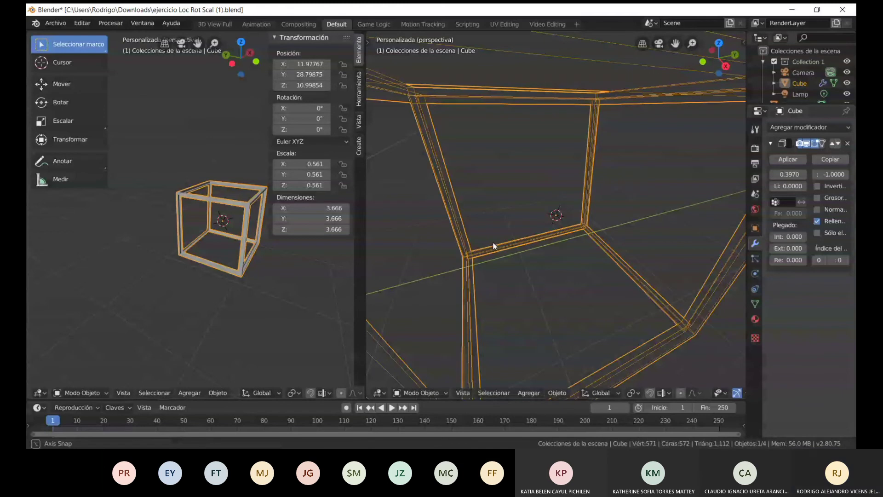
{"action": "middle_click_drag", "start_coordinate": [492, 242], "coordinate": [405, 225]}
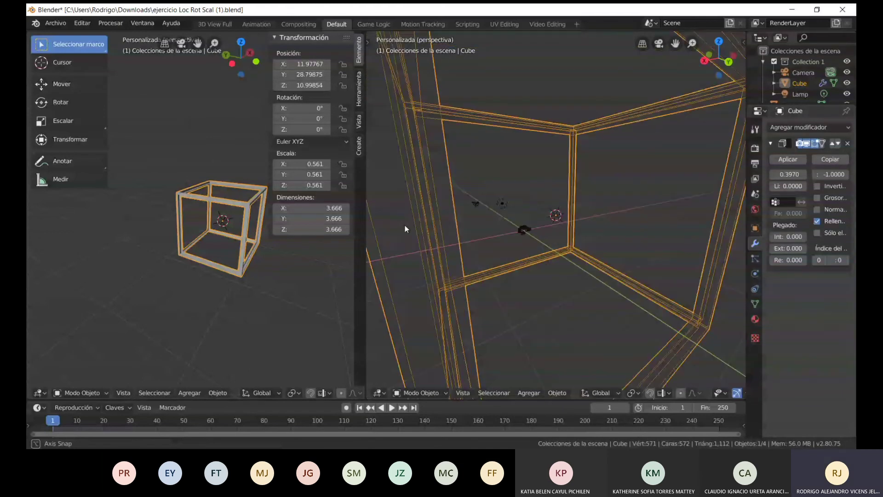
{"action": "middle_click_drag", "start_coordinate": [406, 225], "coordinate": [573, 250]}
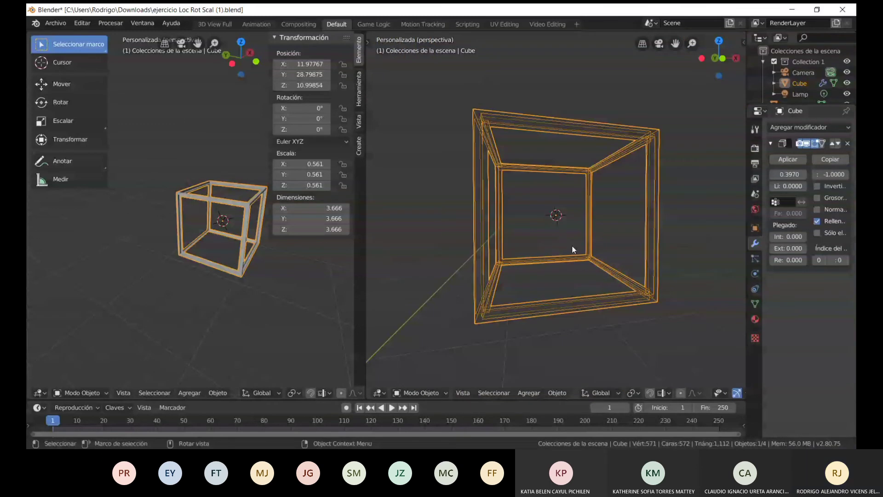
{"action": "scroll", "coordinate": [552, 322], "scroll_direction": "up", "scroll_amount": 2}
{"action": "left_click", "coordinate": [527, 393]}
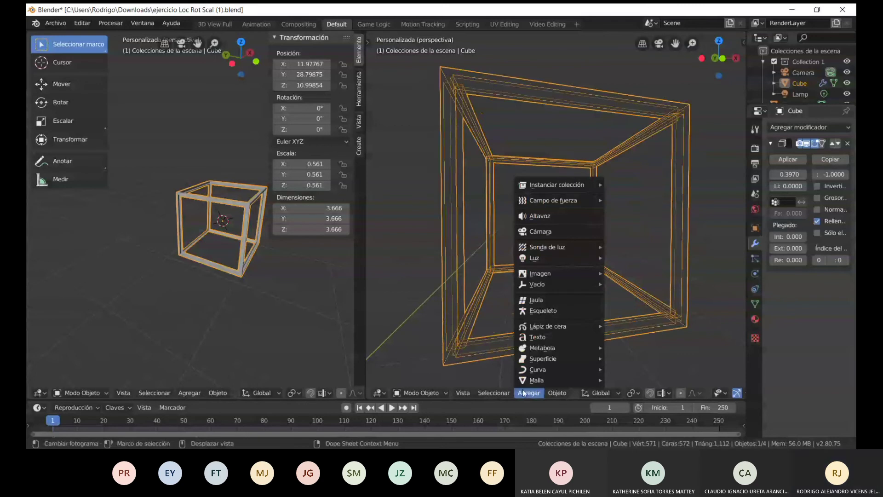
{"action": "mouse_move", "coordinate": [544, 379]}
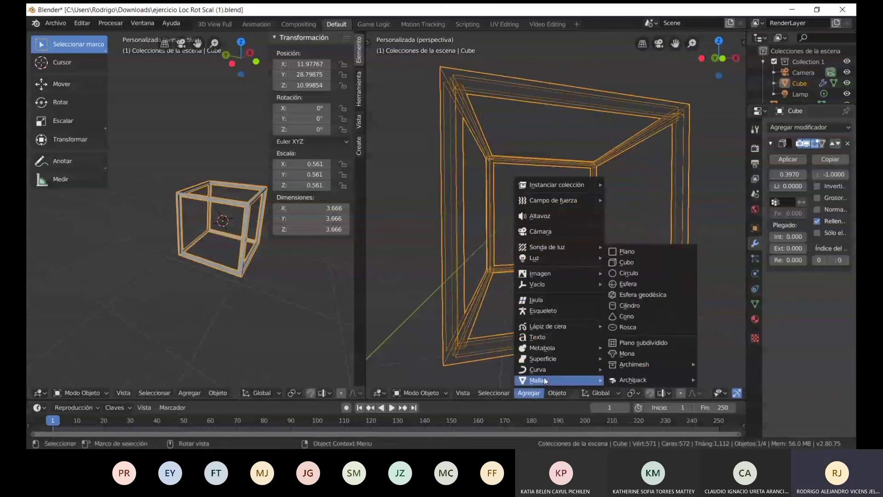
{"action": "left_click", "coordinate": [644, 353]}
{"action": "middle_click_drag", "start_coordinate": [547, 270], "coordinate": [463, 216]}
{"action": "scroll", "coordinate": [564, 241], "scroll_direction": "down", "scroll_amount": 3}
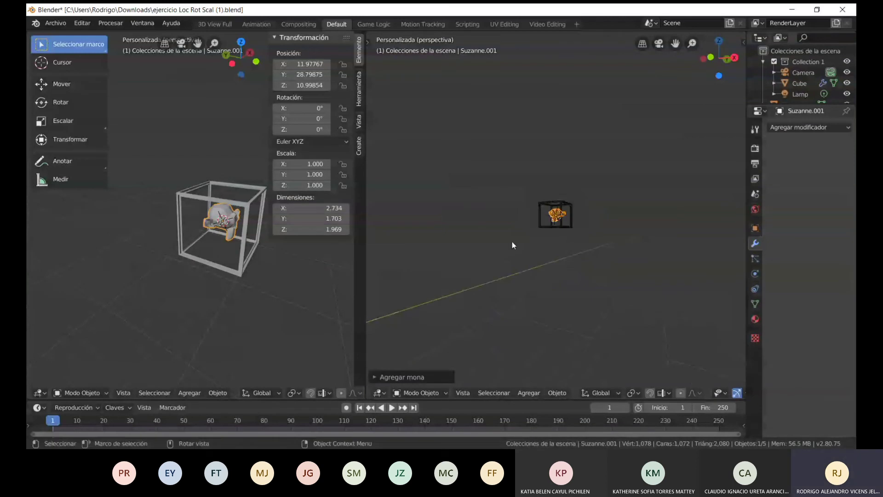
Add a plane mesh at the 3D cursor inside the cube frame
{"action": "middle_click_drag", "start_coordinate": [512, 242], "coordinate": [583, 271]}
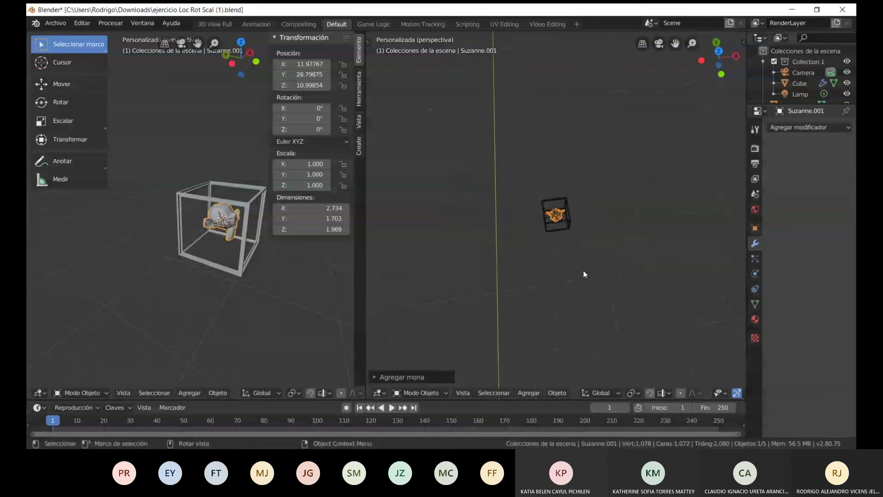
{"action": "scroll", "coordinate": [585, 271], "scroll_direction": "up", "scroll_amount": 2}
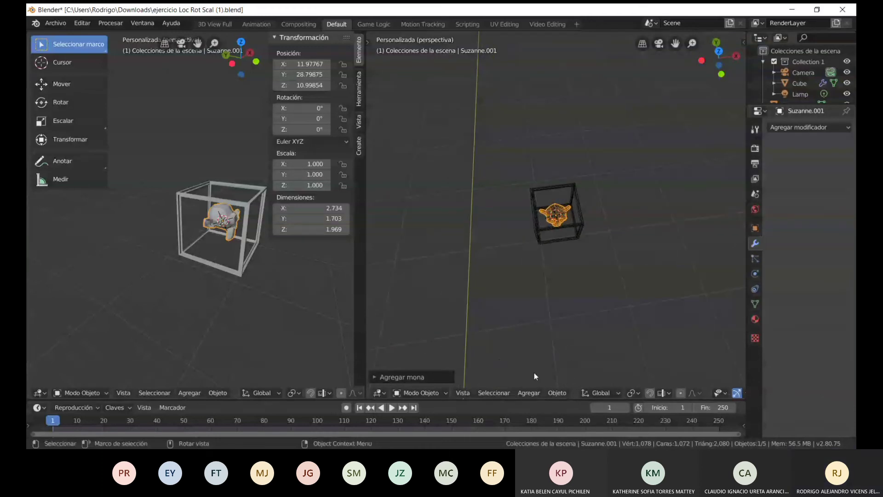
{"action": "left_click", "coordinate": [538, 392]}
{"action": "mouse_move", "coordinate": [550, 379]}
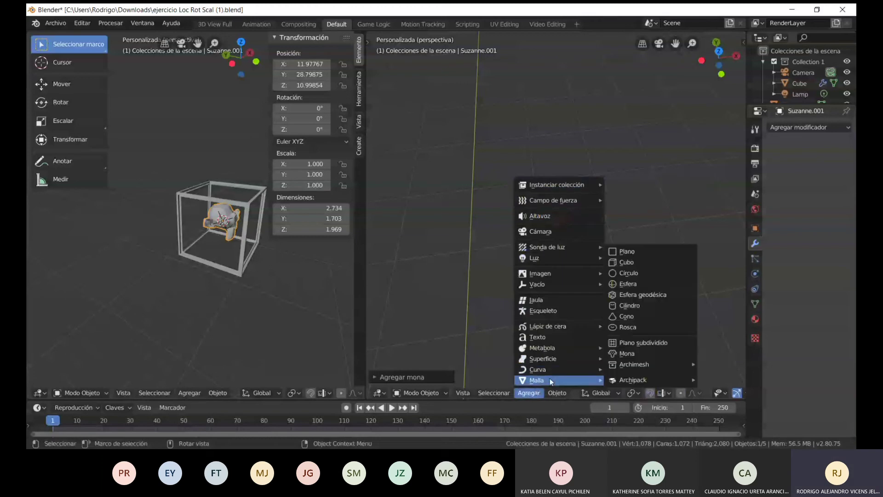
{"action": "left_click", "coordinate": [654, 252]}
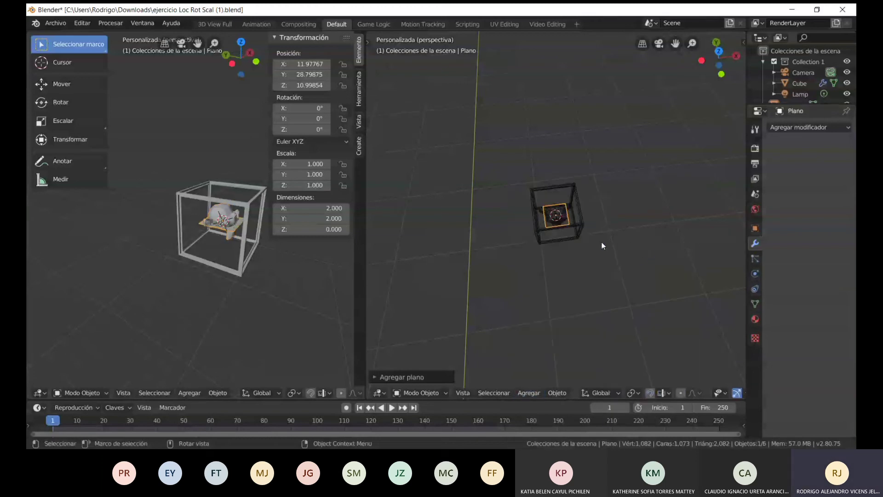
Frame the plane in top orthographic view and scale it in X and Y to about 1.664 to fit the cube frame
{"action": "left_click", "coordinate": [719, 52]}
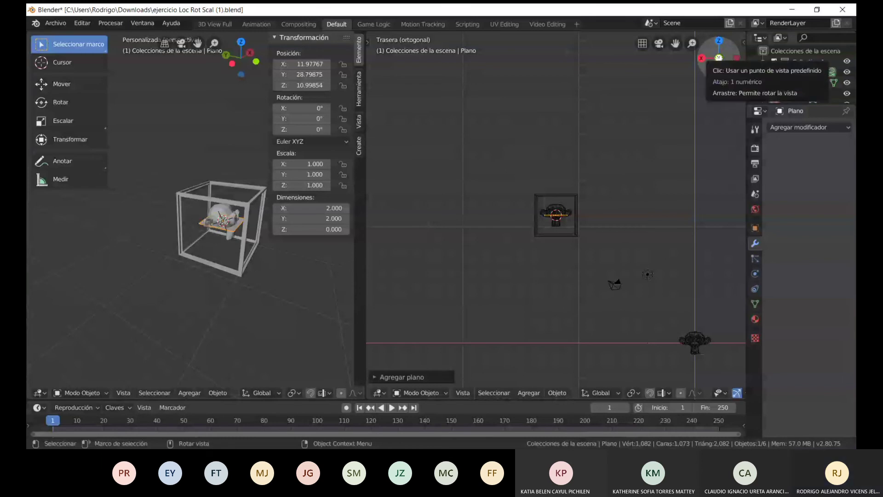
{"action": "left_click", "coordinate": [719, 41]}
{"action": "key", "text": "KP_Decimal"}
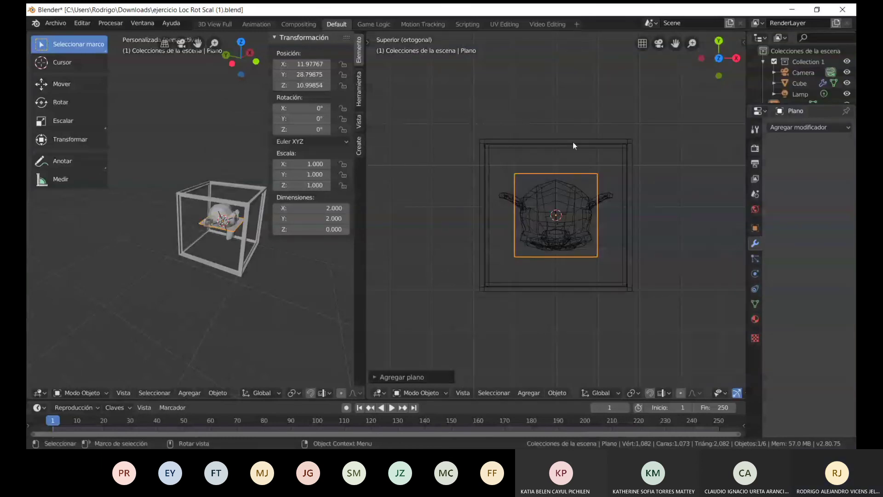
{"action": "key", "text": "shift+space"}
{"action": "key", "text": "s"}
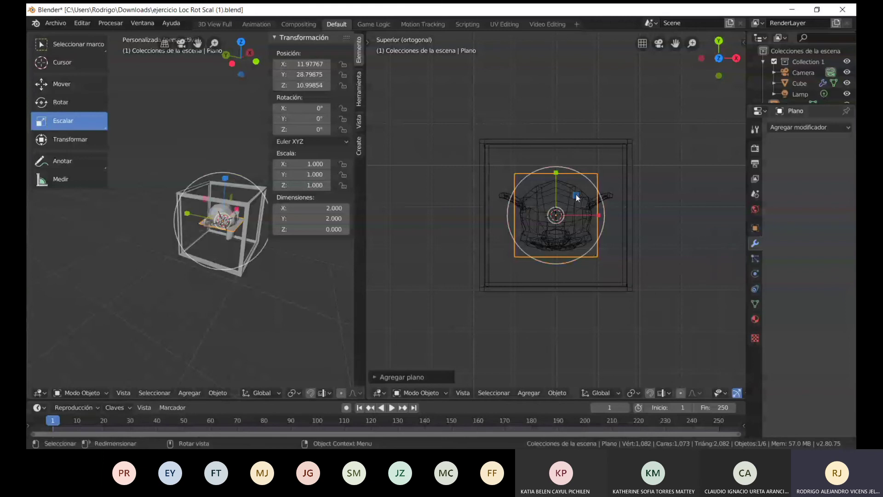
{"action": "left_click_drag", "start_coordinate": [577, 196], "coordinate": [596, 190]}
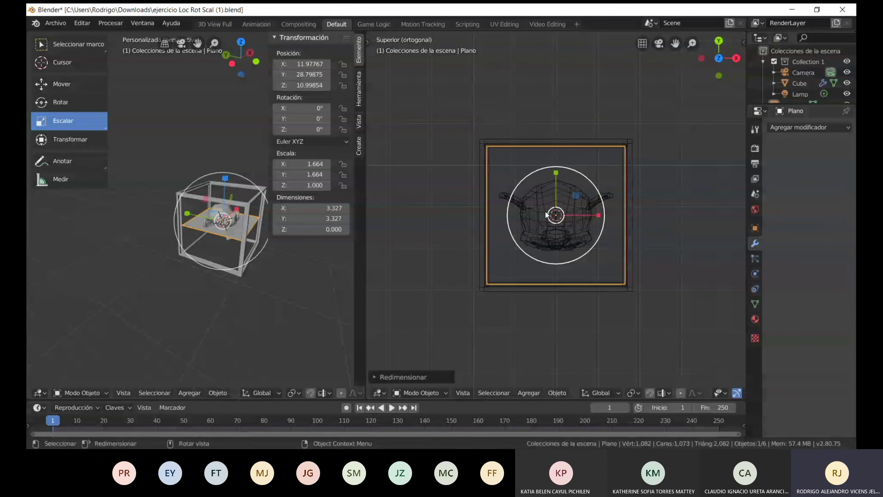
In back orthographic view, move the plane down along Z by about 1.74 to the cube frame's base
{"action": "left_click", "coordinate": [64, 84]}
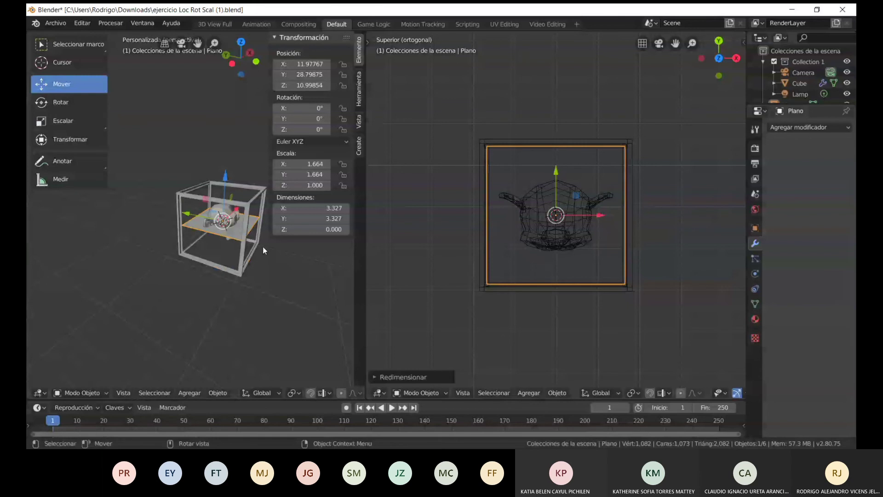
{"action": "left_click_drag", "start_coordinate": [720, 58], "coordinate": [714, 42]}
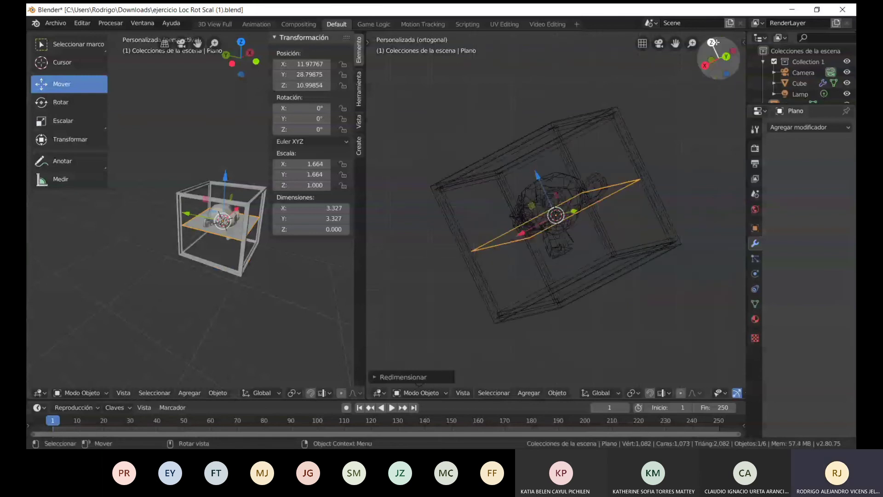
{"action": "left_click", "coordinate": [726, 56]}
{"action": "key", "text": "g"}
{"action": "key", "text": "z"}
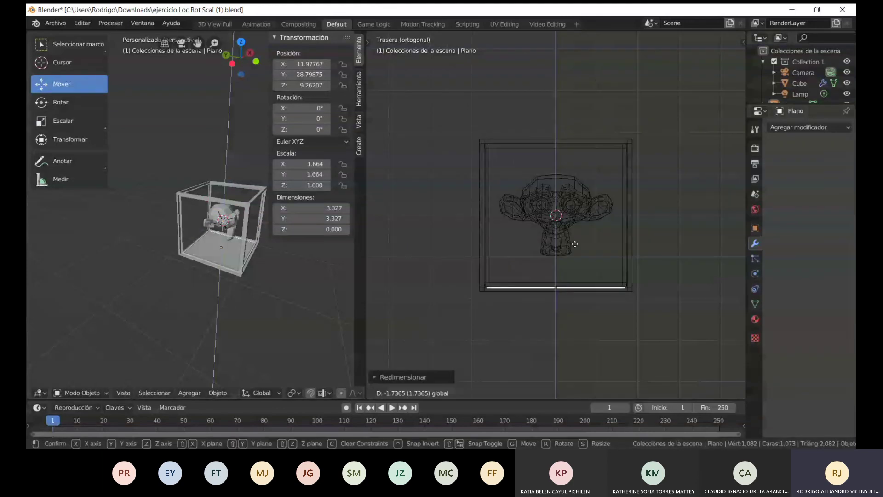
{"action": "left_click", "coordinate": [575, 244]}
Duplicate the base plane and move the copy up along Z by about 3.49 to the cube frame's top
{"action": "key", "text": "shift+d"}
{"action": "left_click", "coordinate": [578, 198]}
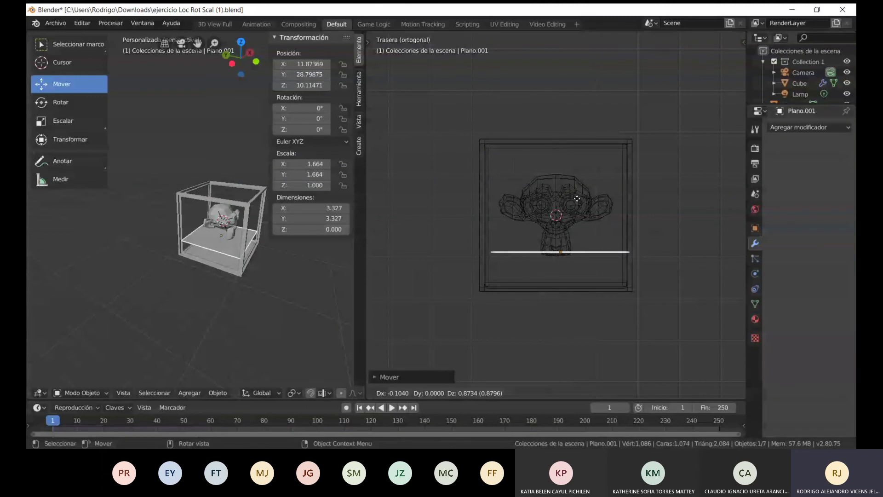
{"action": "left_click_drag", "start_coordinate": [577, 198], "coordinate": [569, 89]}
{"action": "key", "text": "z"}
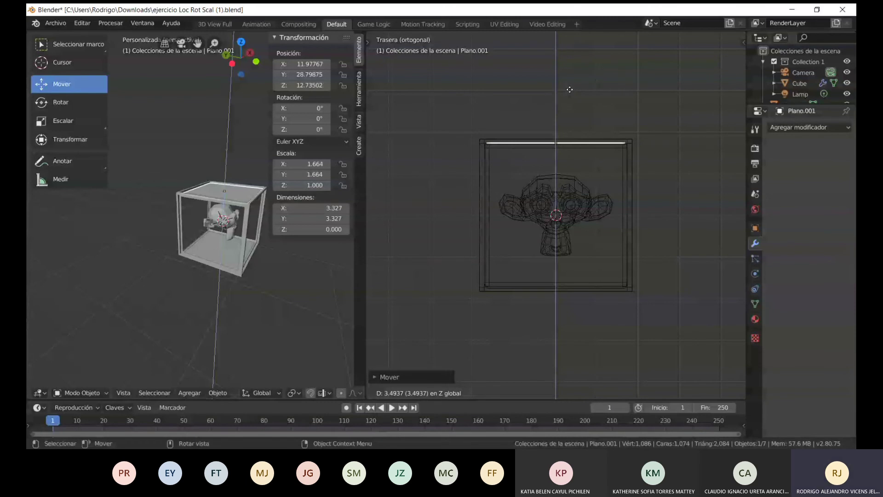
{"action": "left_click", "coordinate": [569, 88]}
Add a plane mesh at the 3D cursor inside the cube frame and rotate it 90° in the back orthographic view
{"action": "middle_click_drag", "start_coordinate": [198, 221], "coordinate": [166, 224]}
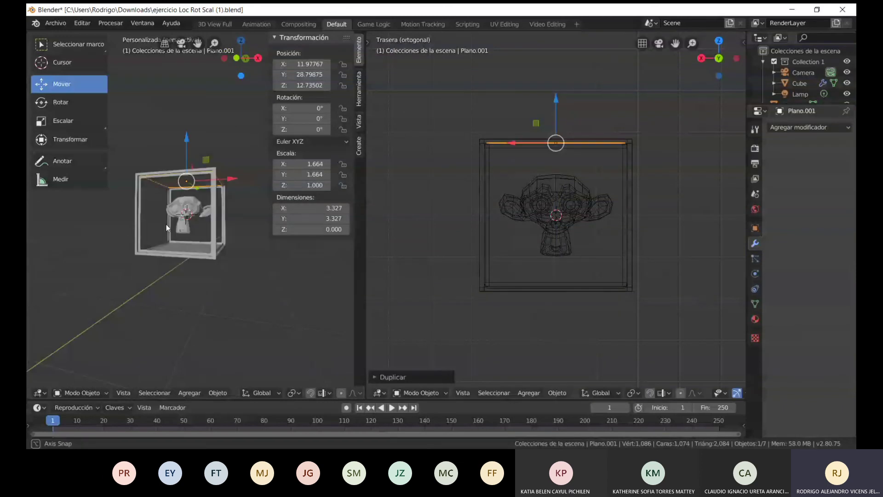
{"action": "middle_click_drag", "start_coordinate": [166, 224], "coordinate": [202, 236]}
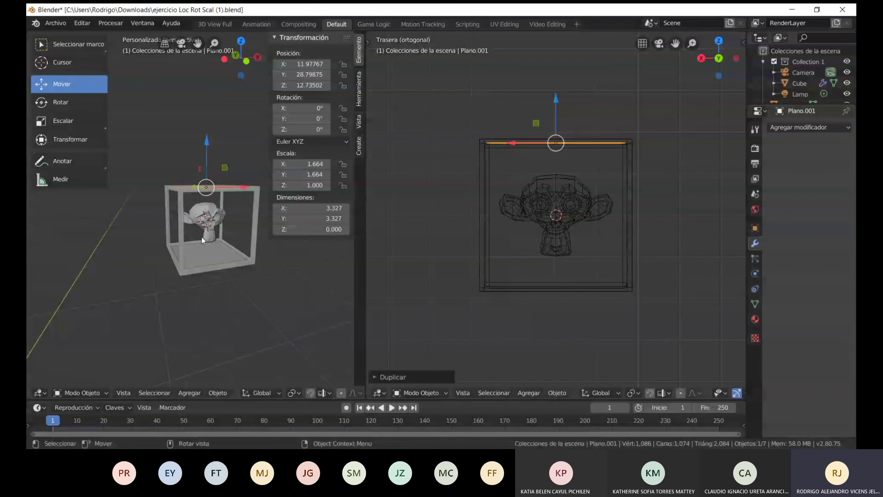
{"action": "scroll", "coordinate": [570, 207], "scroll_direction": "up", "scroll_amount": 1}
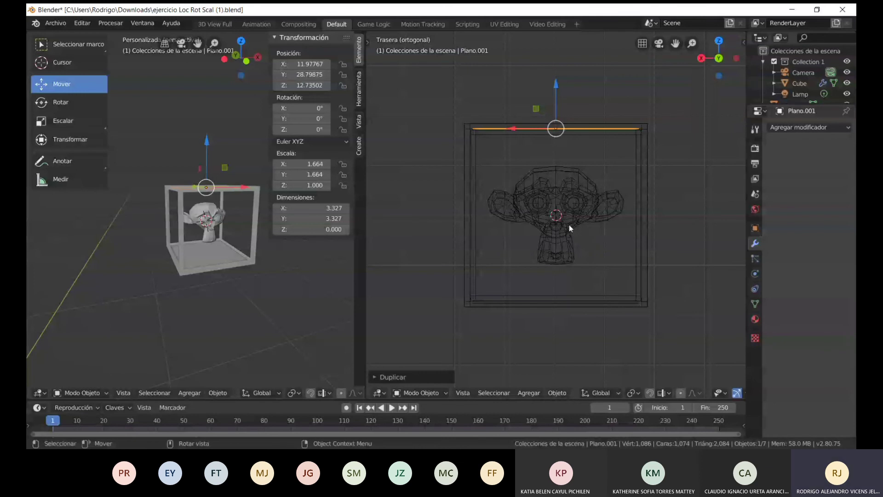
{"action": "key", "text": "shift+a"}
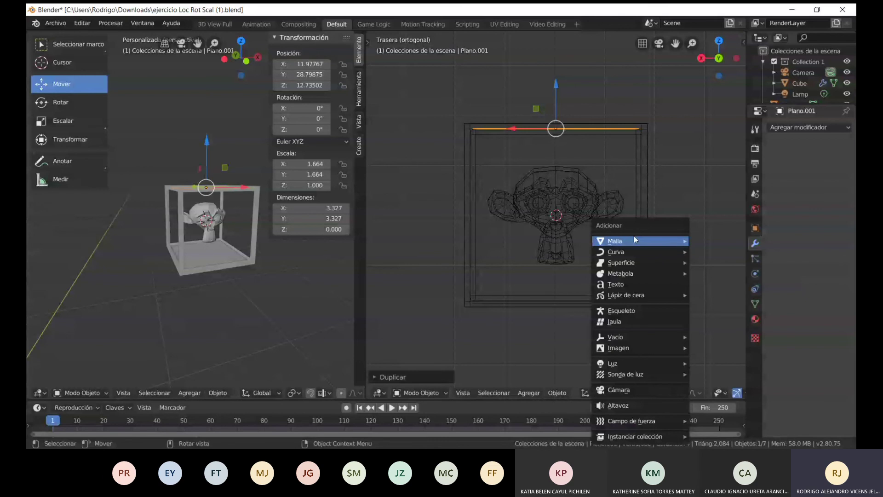
{"action": "left_click", "coordinate": [701, 243]}
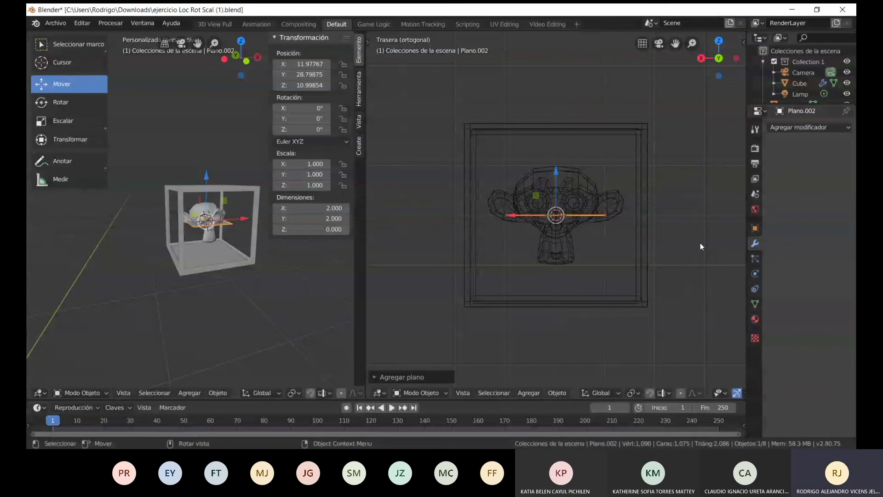
{"action": "key", "text": "r"}
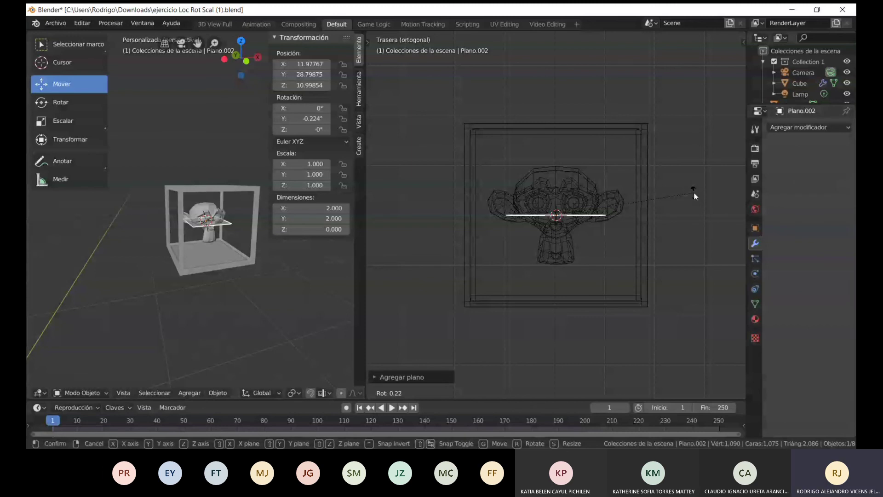
{"action": "type", "text": "90"}
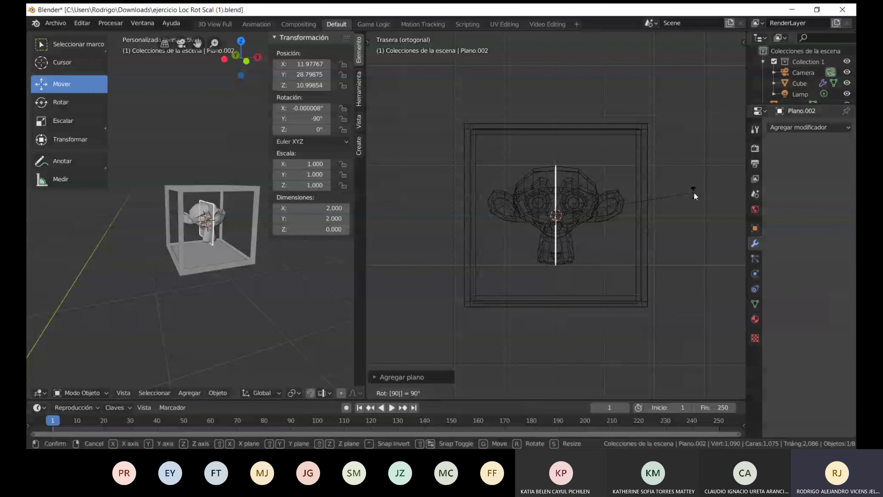
{"action": "key", "text": "Return"}
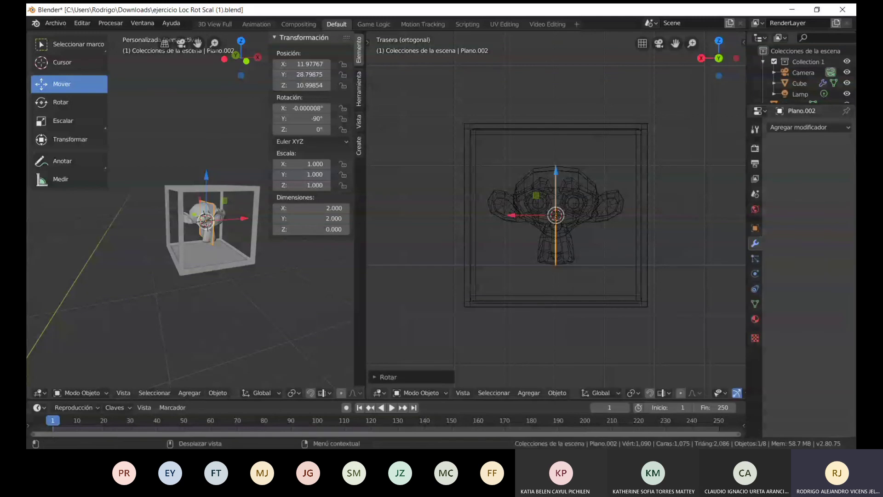
Show the transform values in the back view and set the new plane's X rotation to 0°
{"action": "left_click", "coordinate": [744, 42]}
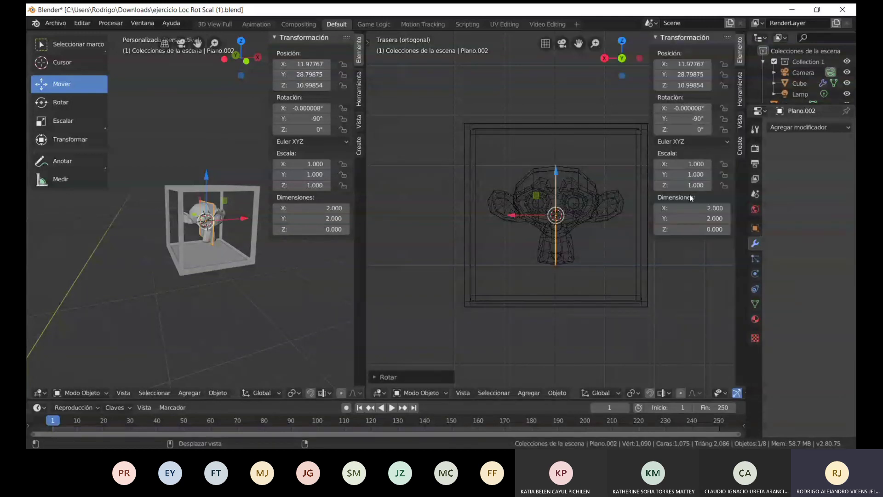
{"action": "left_click", "coordinate": [687, 109]}
{"action": "type", "text": "0"}
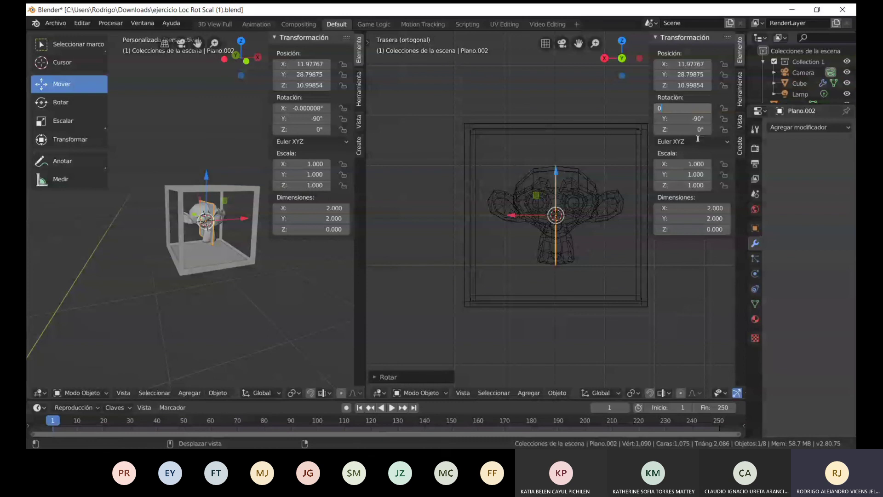
{"action": "key", "text": "Return"}
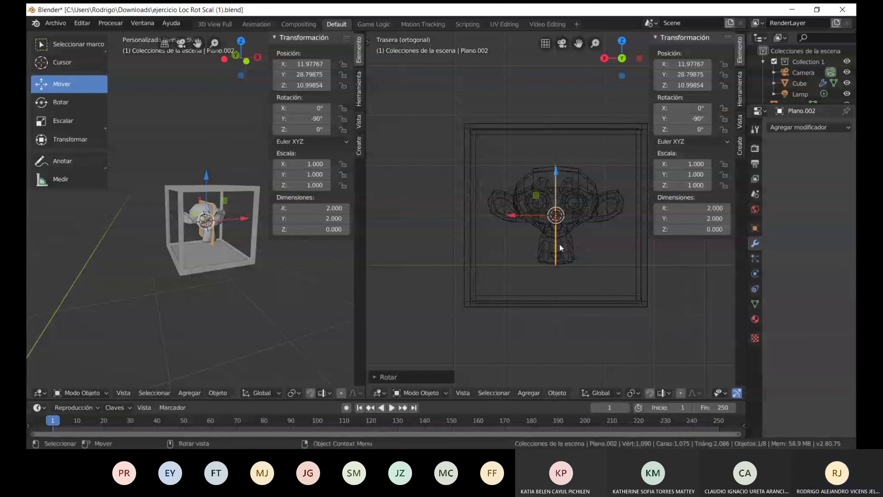
Move the upright plane along X to about 10.21 at the cube frame's side and scale it uniformly to about 1.782
{"action": "left_click_drag", "start_coordinate": [518, 215], "coordinate": [605, 216]}
{"action": "key", "text": "s"}
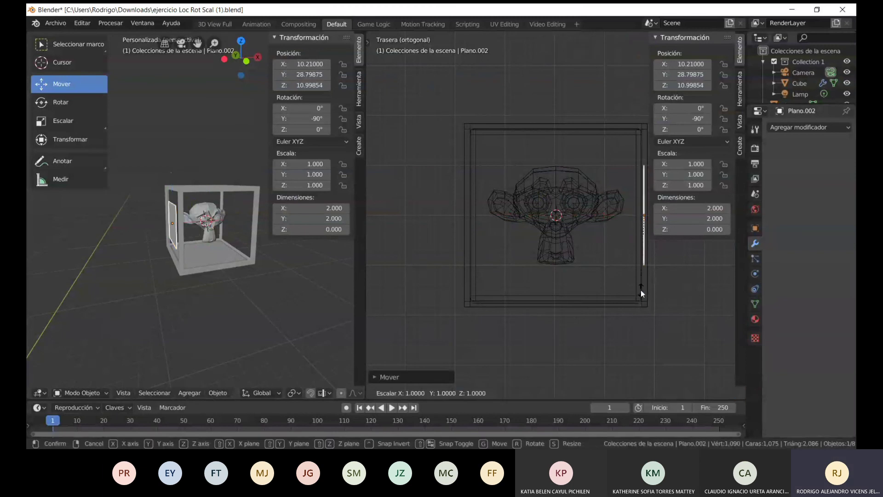
{"action": "left_click", "coordinate": [716, 328]}
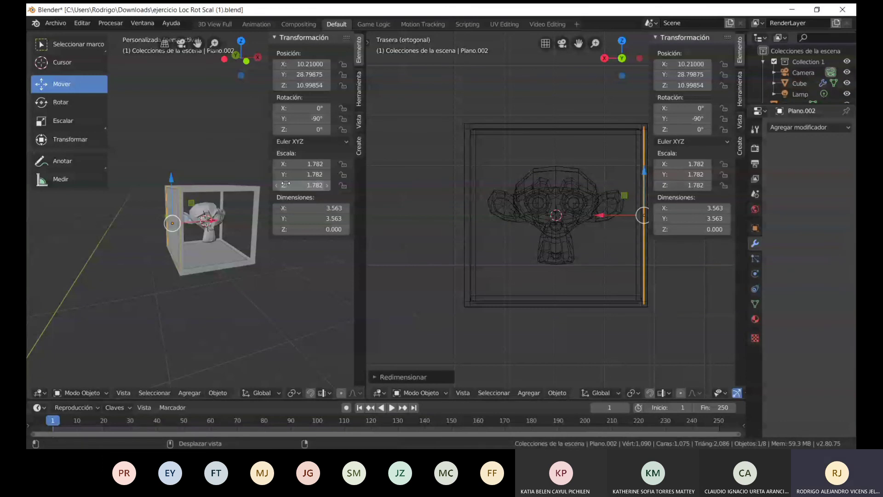
Snap the 3D cursor to the world origin
{"action": "scroll", "coordinate": [208, 220], "scroll_direction": "down", "scroll_amount": 3}
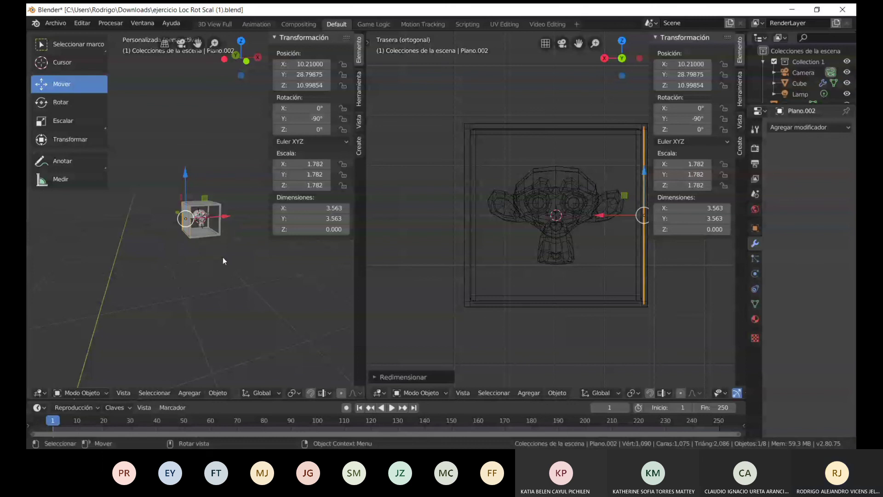
{"action": "key", "text": "shift+s"}
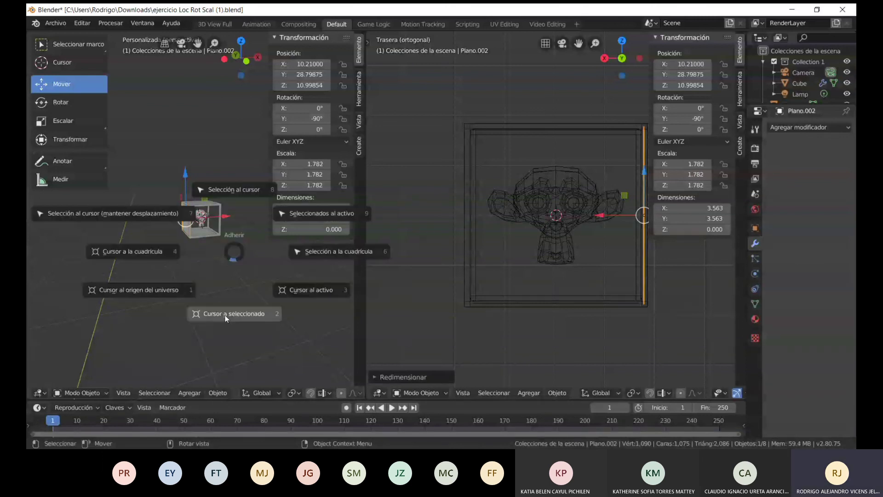
{"action": "left_click", "coordinate": [225, 316]}
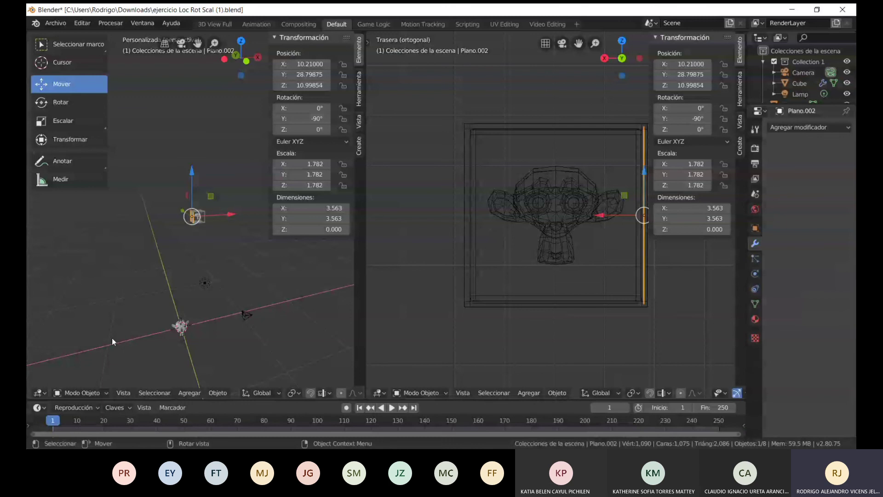
{"action": "middle_click_drag", "start_coordinate": [112, 340], "coordinate": [220, 229]}
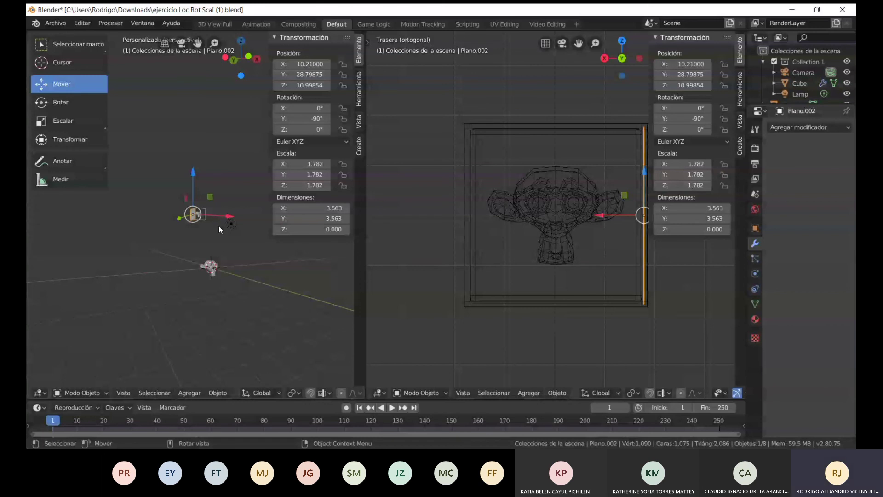
Add a plane mesh at the world origin and scale it uniformly to about 37.054 as a large floor
{"action": "key", "text": "shift+a"}
{"action": "left_click", "coordinate": [271, 290]}
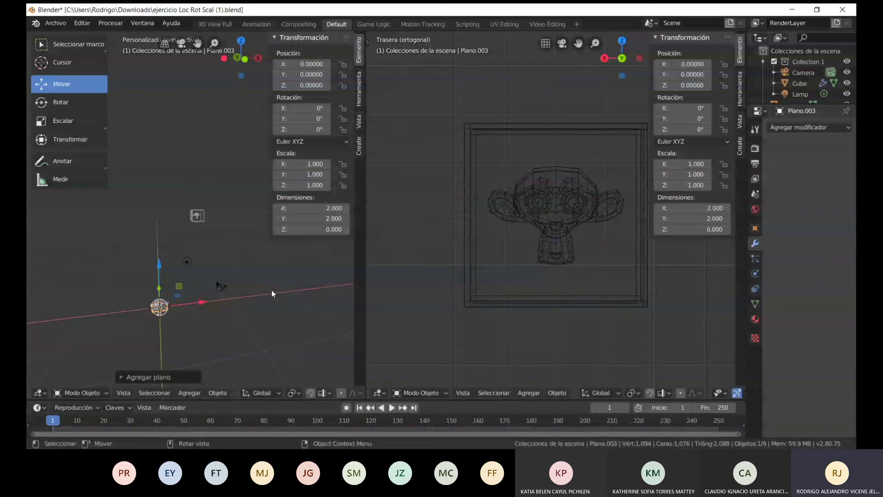
{"action": "key", "text": "s"}
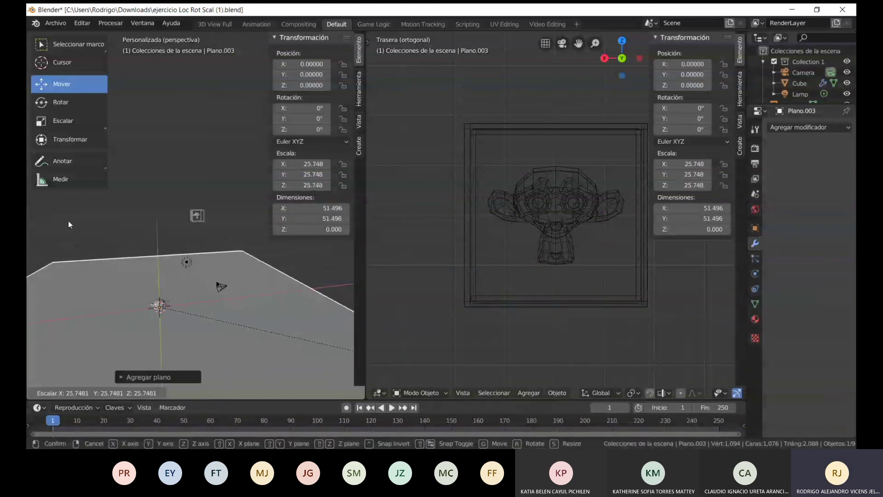
{"action": "left_click", "coordinate": [68, 220]}
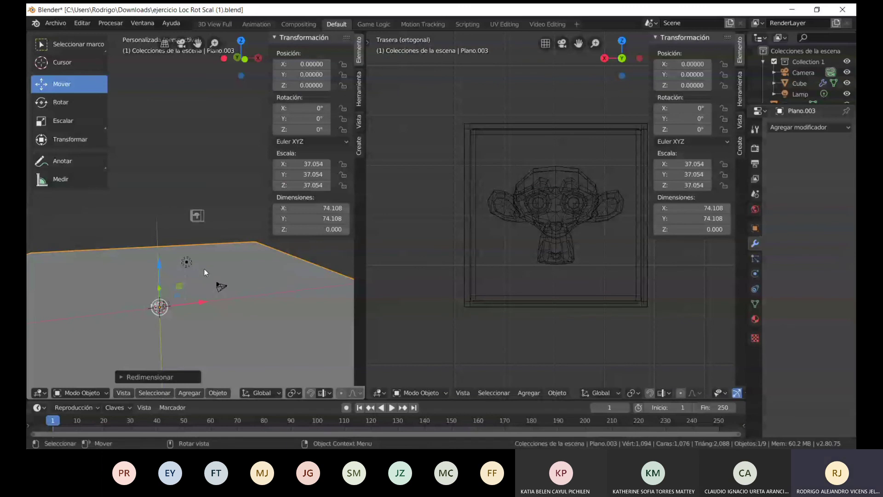
Widen the perspective viewport and place the 3D cursor near the floor plane's far corner, at about X -28.67, Y 25.31
{"action": "middle_click_drag", "start_coordinate": [204, 269], "coordinate": [231, 222]}
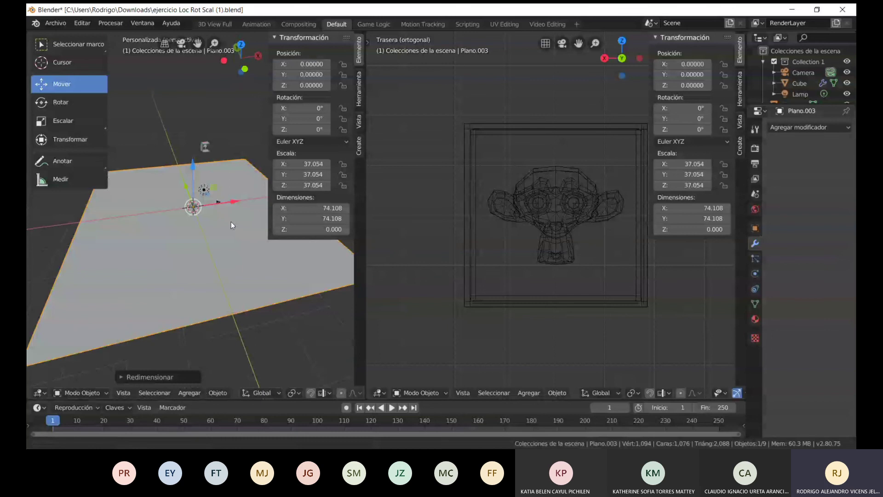
{"action": "middle_click_drag", "start_coordinate": [231, 221], "coordinate": [226, 291], "text": "shift"}
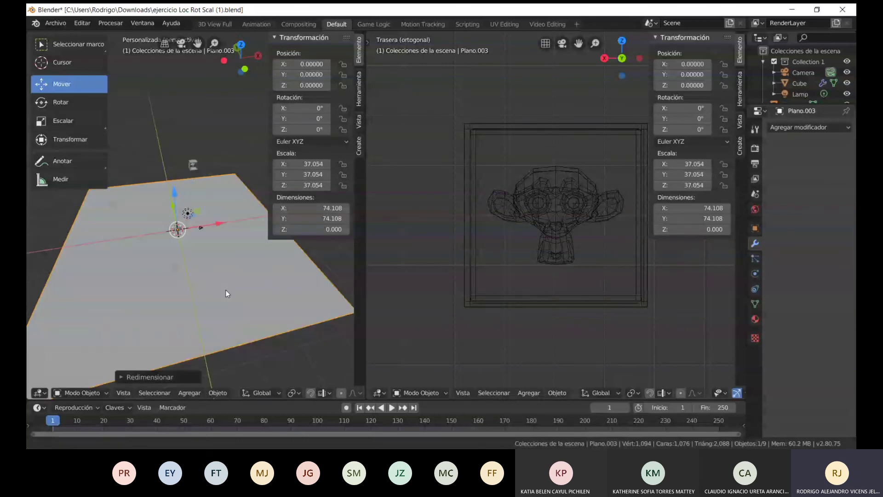
{"action": "middle_click_drag", "start_coordinate": [226, 290], "coordinate": [230, 290], "text": "shift"}
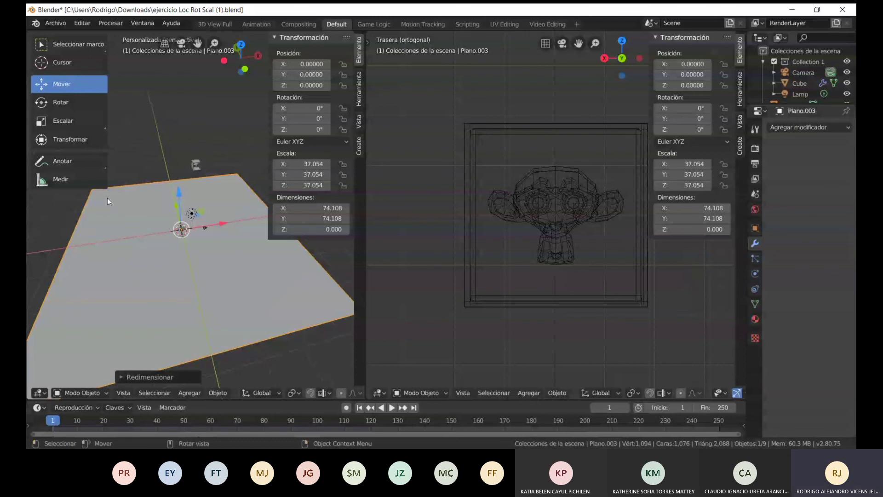
{"action": "middle_click_drag", "start_coordinate": [107, 199], "coordinate": [152, 202]}
{"action": "key", "text": "shift+space"}
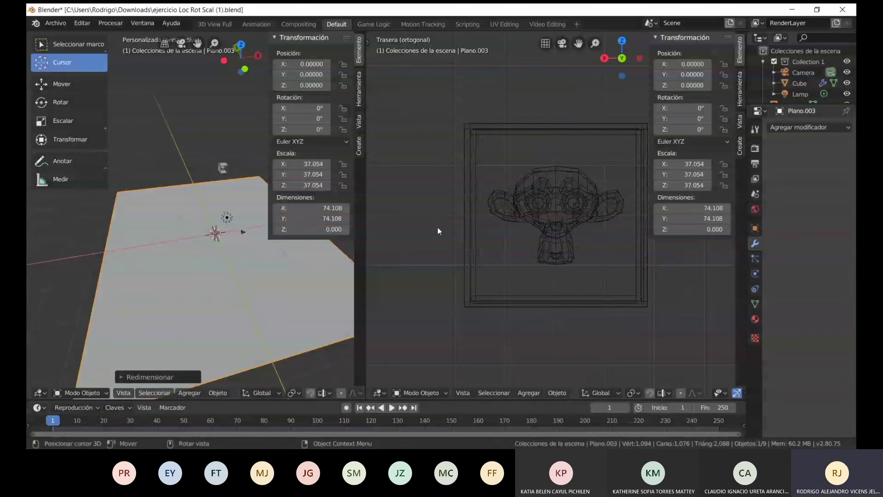
{"action": "left_click_drag", "start_coordinate": [364, 216], "coordinate": [714, 216]}
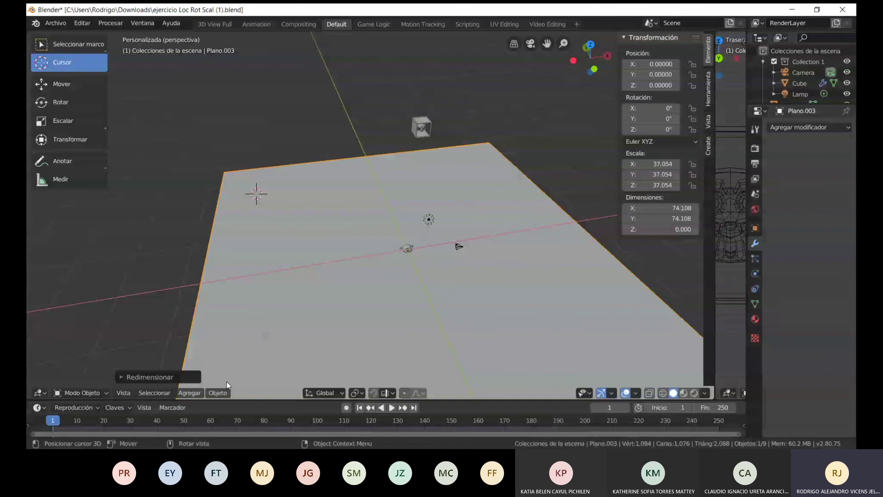
Add a sphere mesh at the 3D cursor near the floor plane's far corner
{"action": "left_click", "coordinate": [189, 393]}
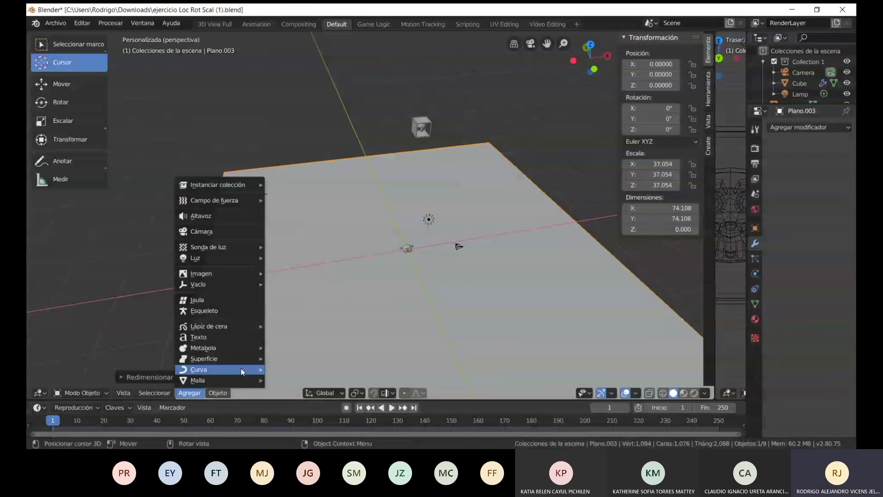
{"action": "mouse_move", "coordinate": [239, 380]}
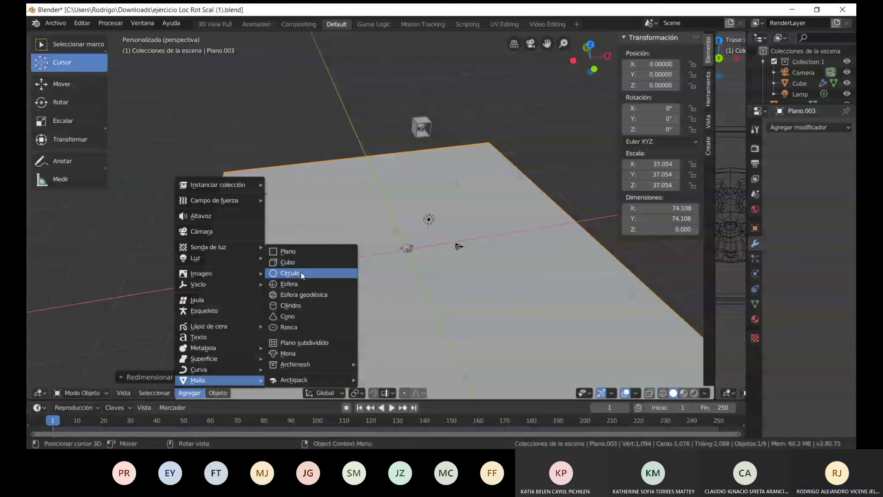
{"action": "left_click", "coordinate": [289, 284]}
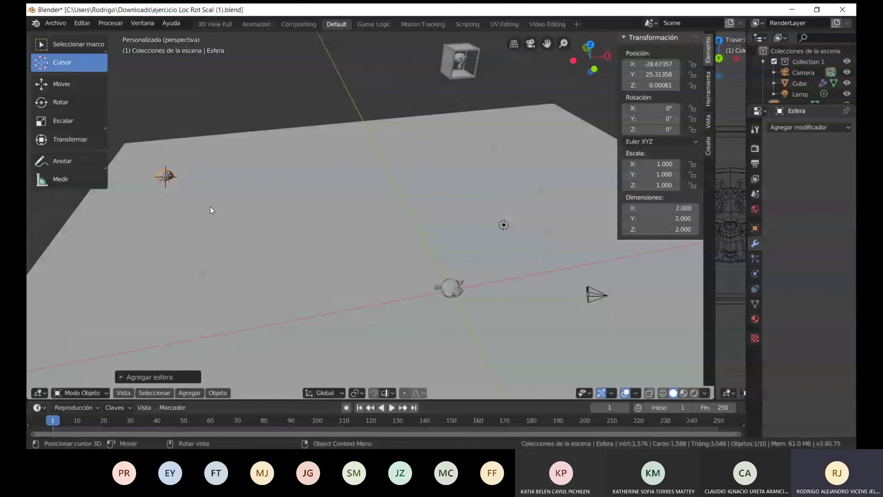
{"action": "scroll", "coordinate": [305, 223], "scroll_direction": "down", "scroll_amount": 5}
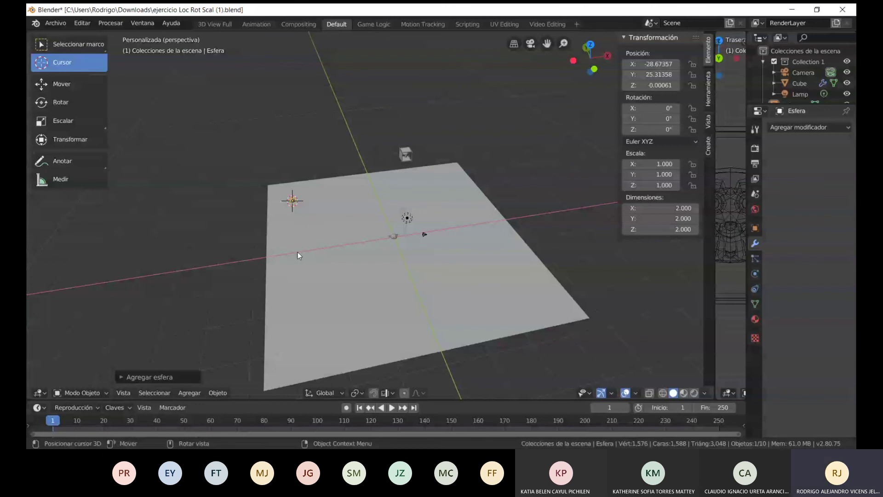
{"action": "scroll", "coordinate": [298, 252], "scroll_direction": "up", "scroll_amount": 3}
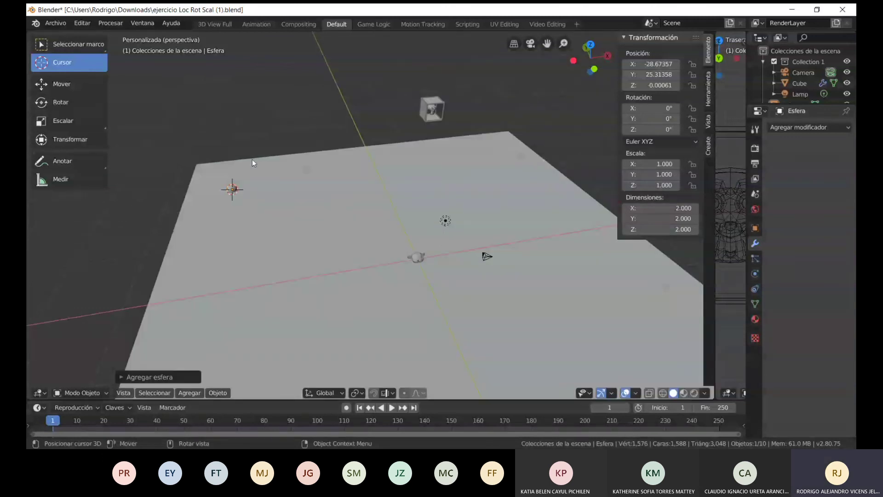